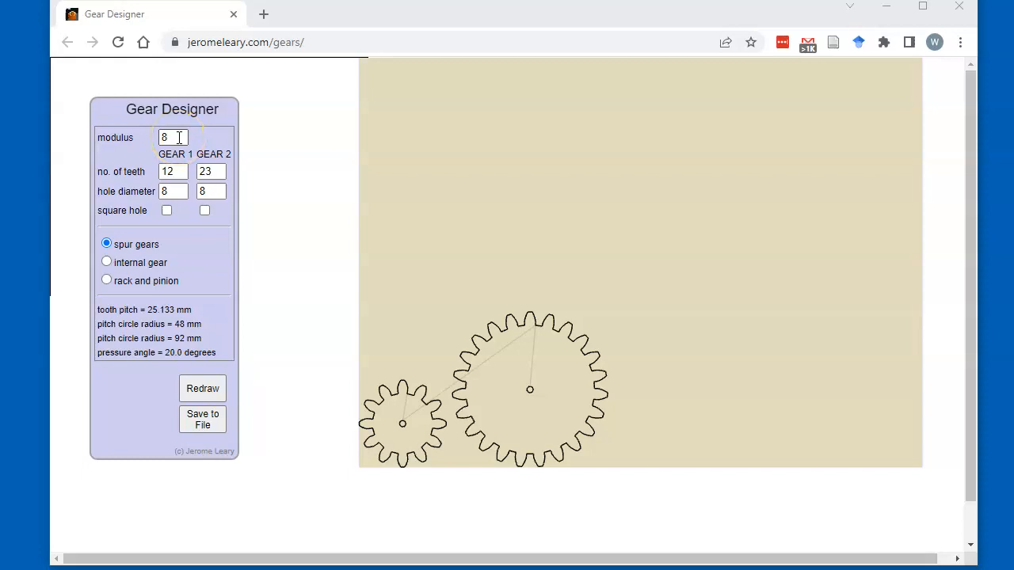
Set the gear modulus to 2, and give Gear 1 24 teeth and a hole diameter of 4
drag(178, 137, 152, 136)
text(2)
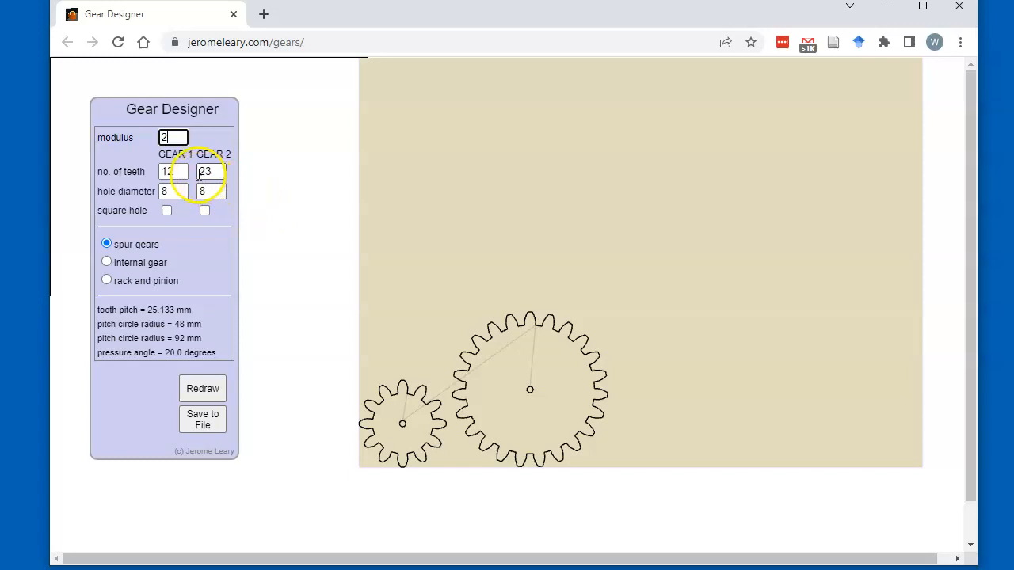
double_click(166, 171)
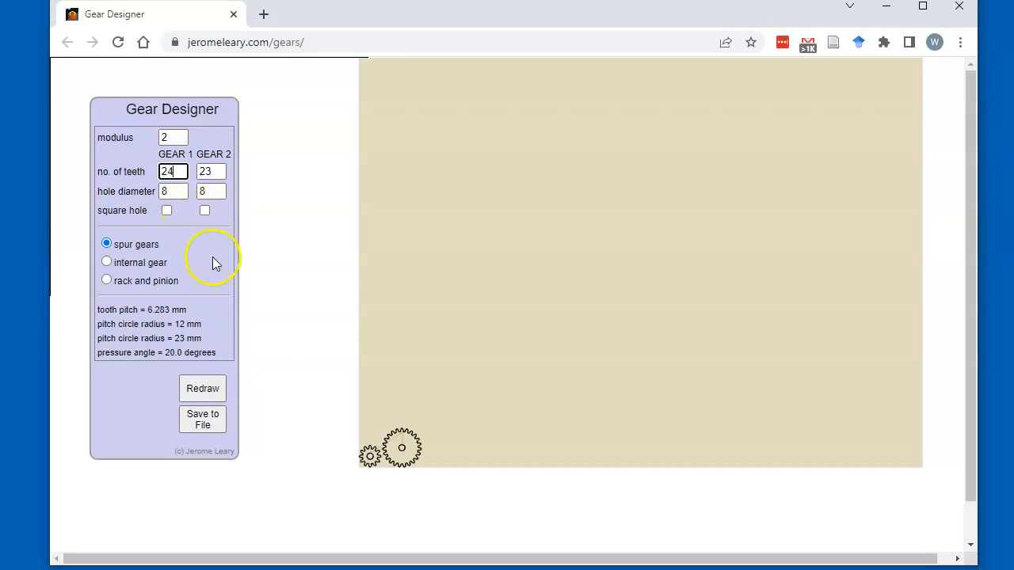
key(Tab)
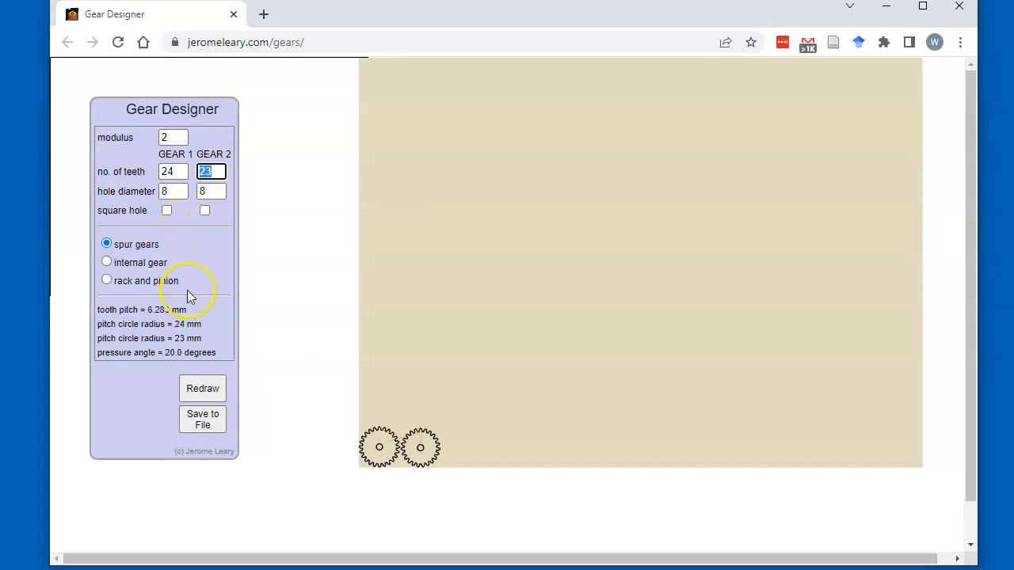
click(159, 191)
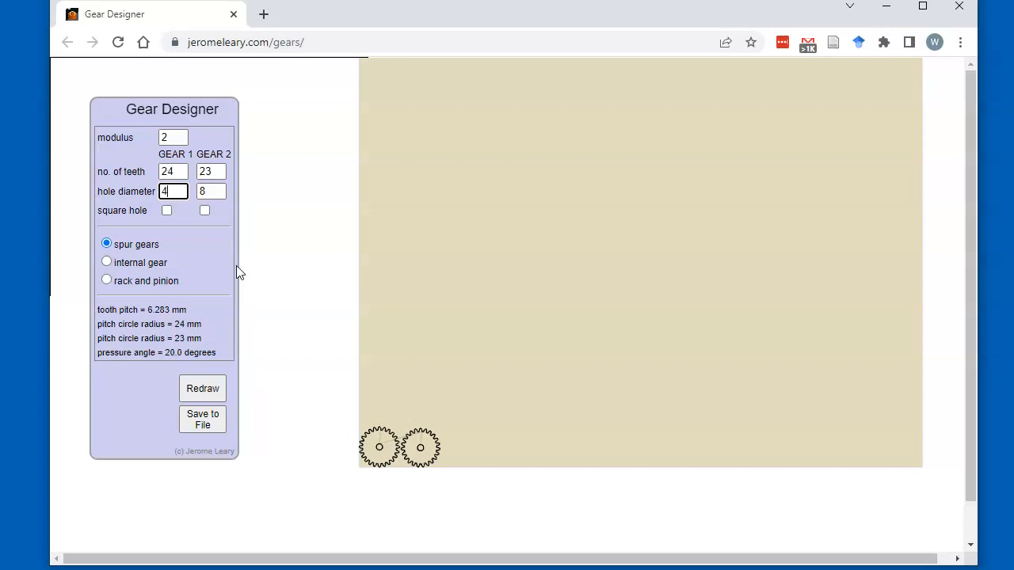
Preview the internal gear and rack and pinion types, and return to spur gears
click(107, 262)
click(107, 282)
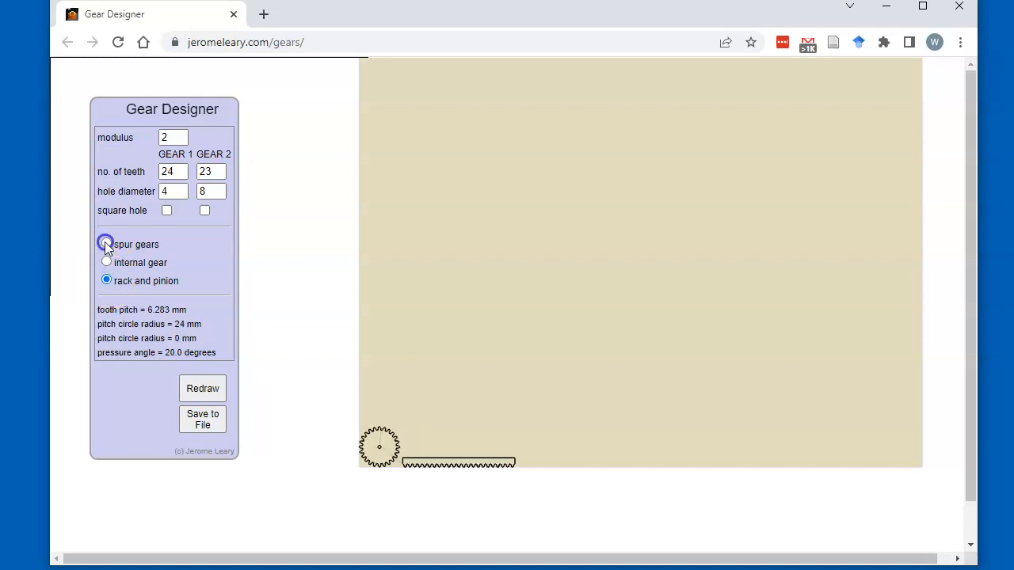
click(105, 242)
Set Gear 2's number of teeth to 0 and save the gear drawing to a file
scroll(336, 478, up, 5)
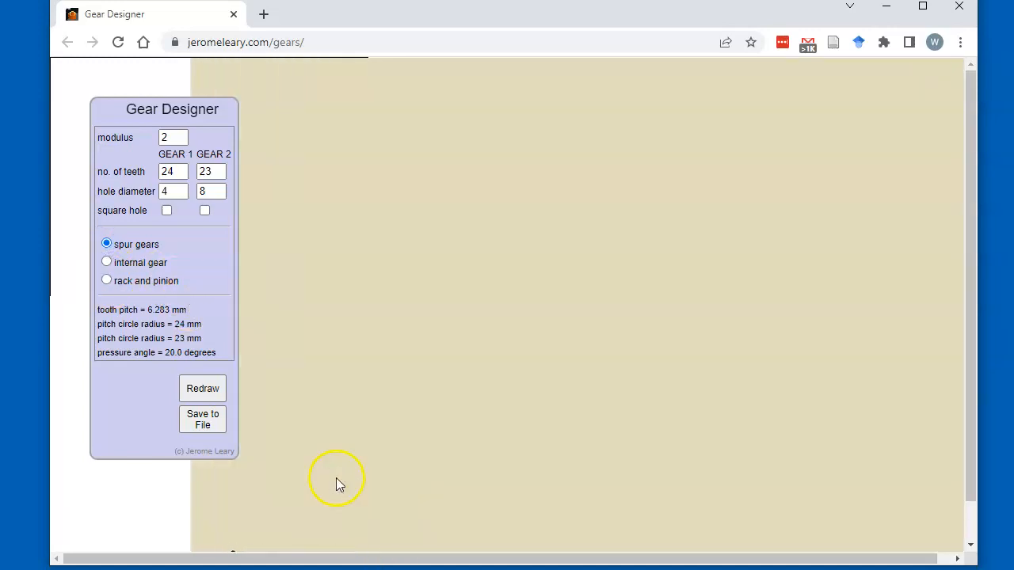
scroll(336, 478, up, 2)
drag(971, 420, 990, 533)
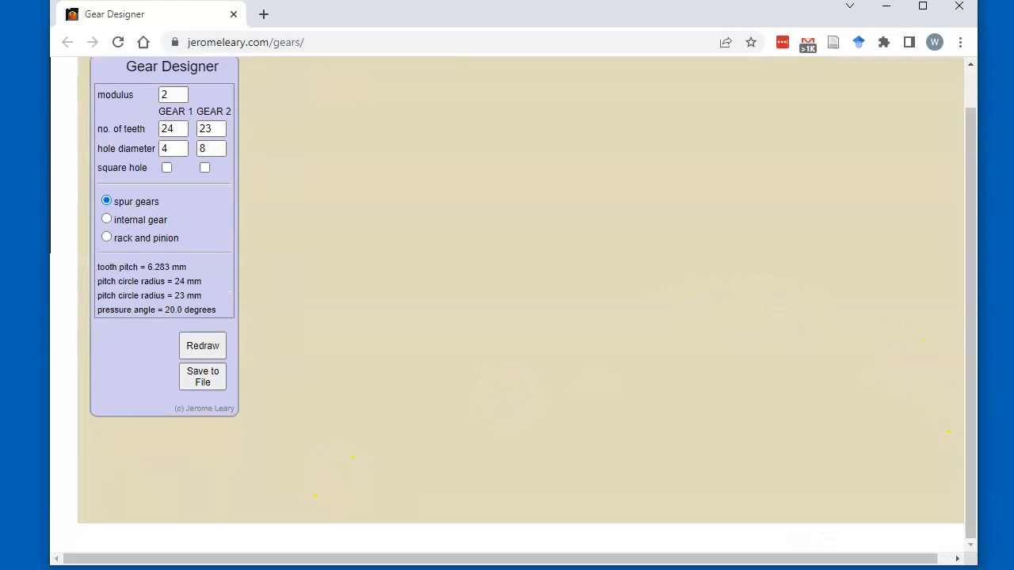
drag(851, 558, 864, 558)
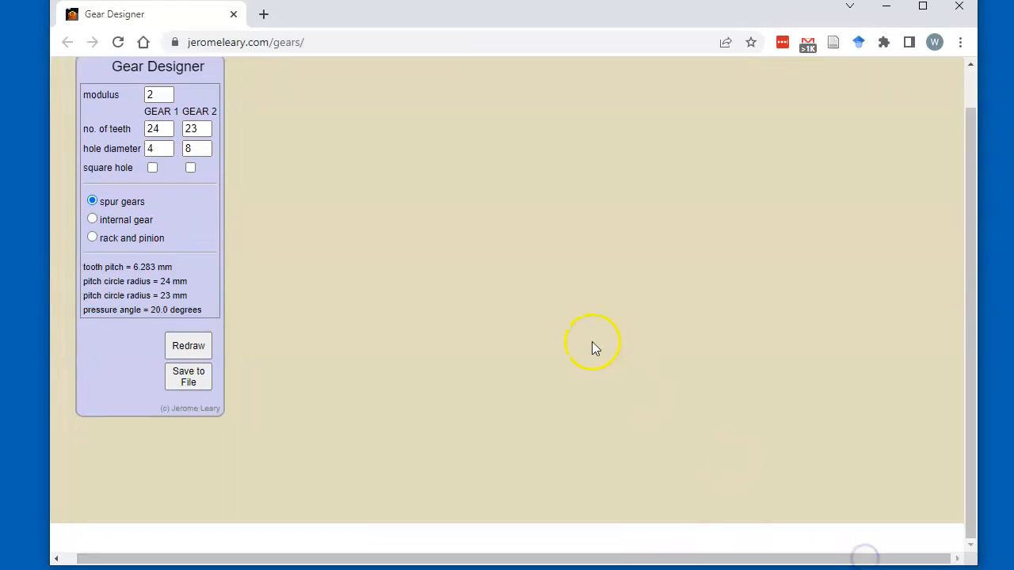
scroll(591, 343, down, 5)
scroll(579, 407, up, 4)
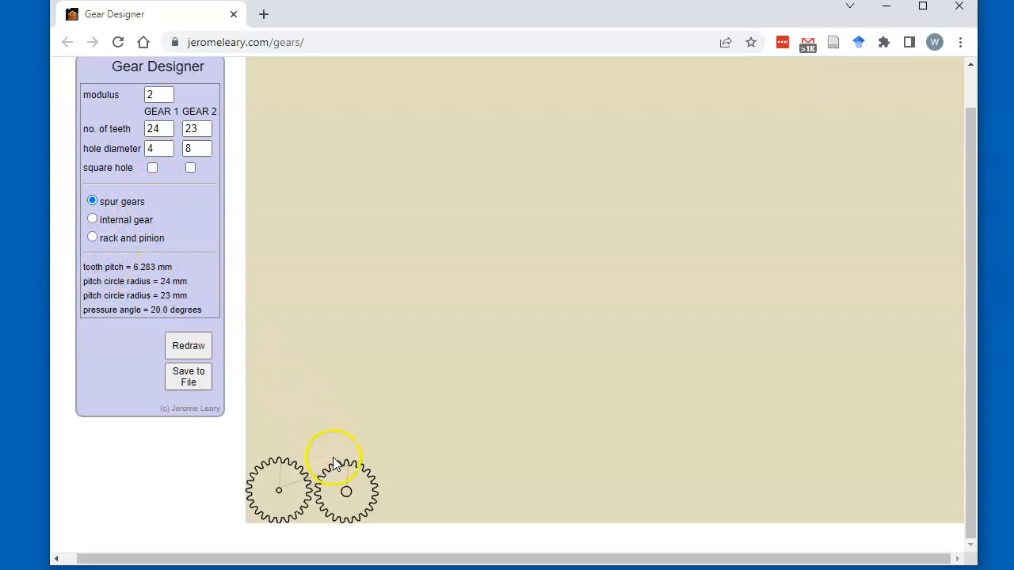
drag(209, 128, 180, 135)
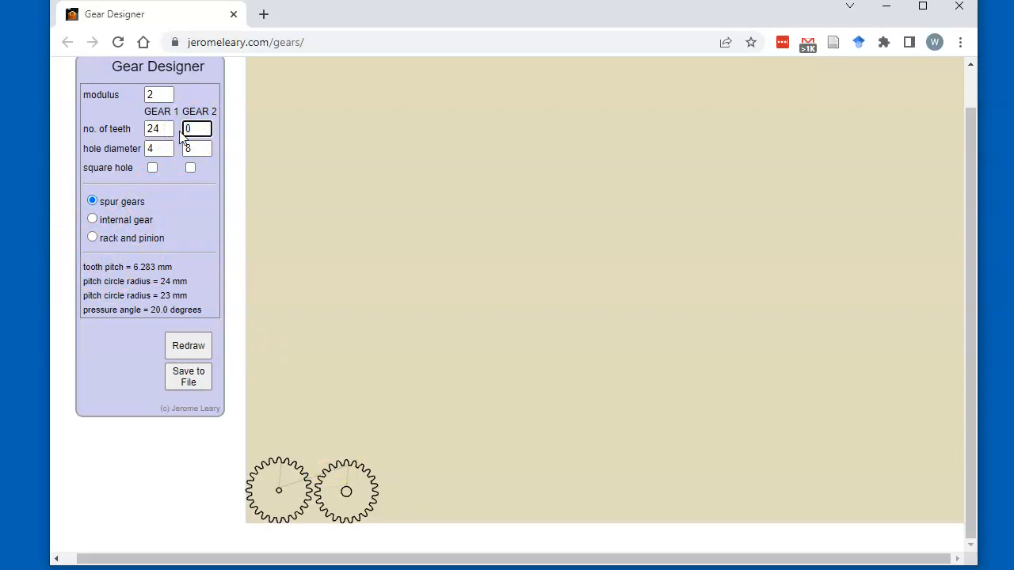
key(Tab)
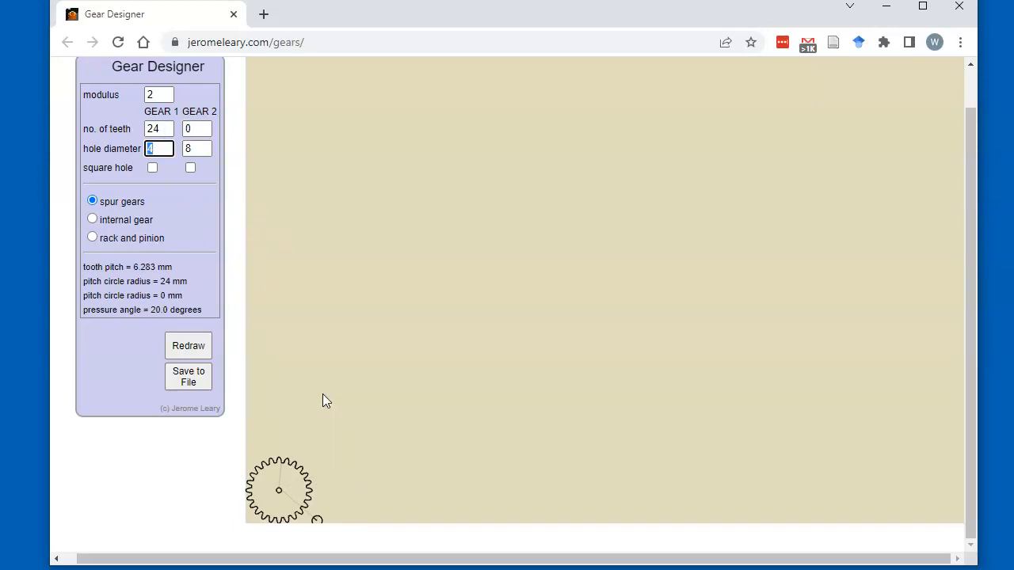
click(194, 383)
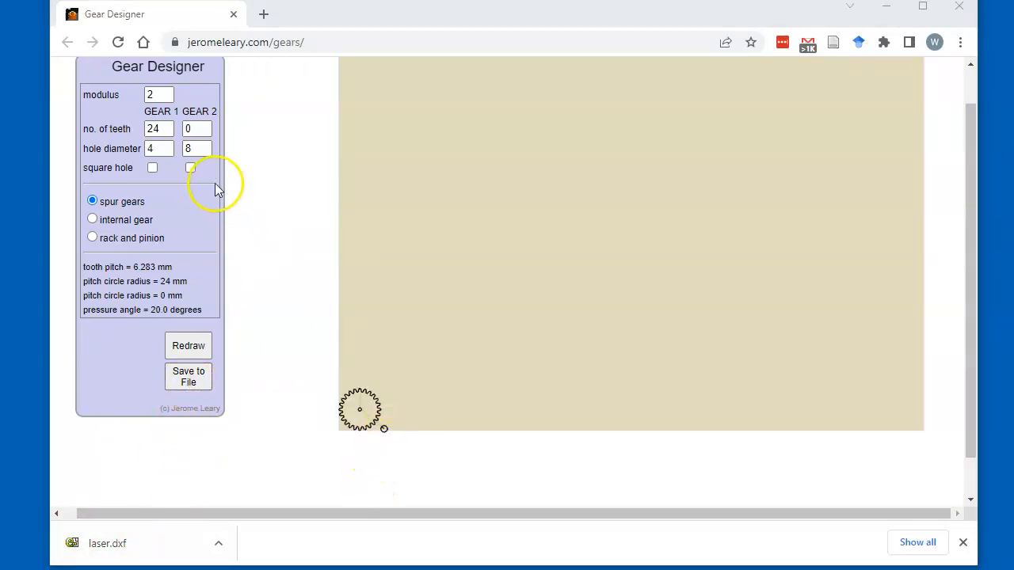
Set Gear 2's hole diameter to 0 and save the gear drawing to a file again
double_click(194, 149)
text(0)
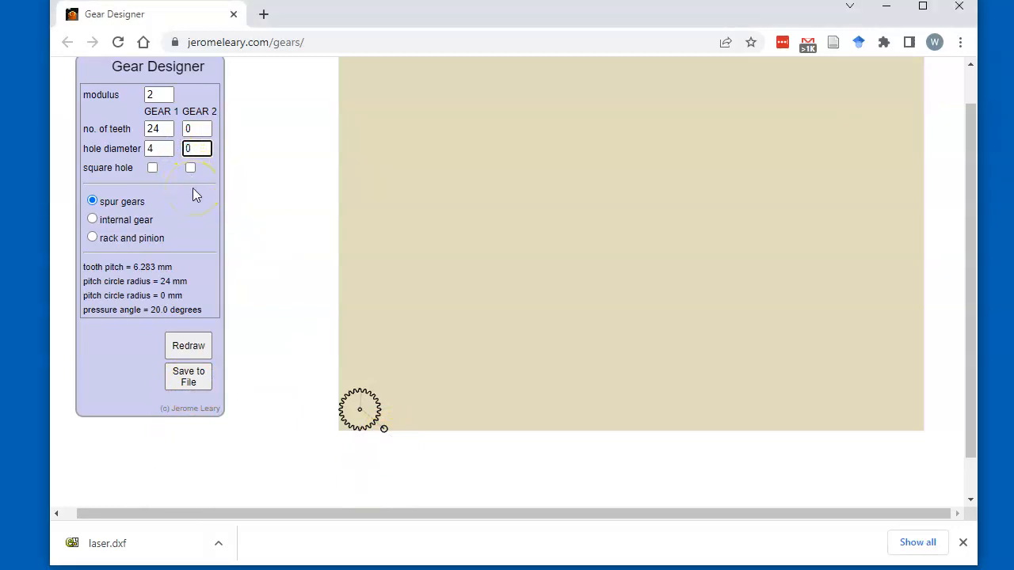
key(Tab)
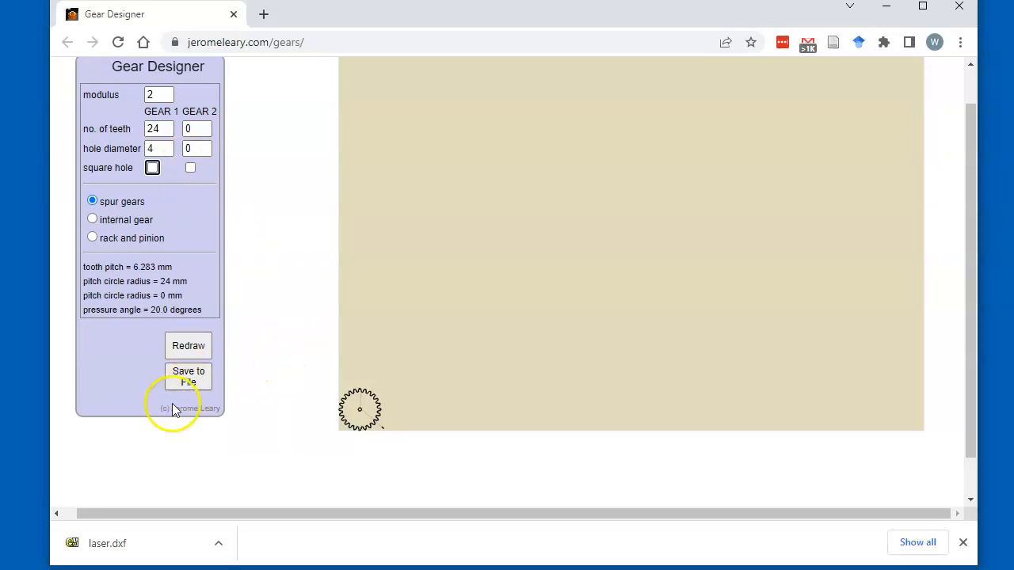
click(187, 384)
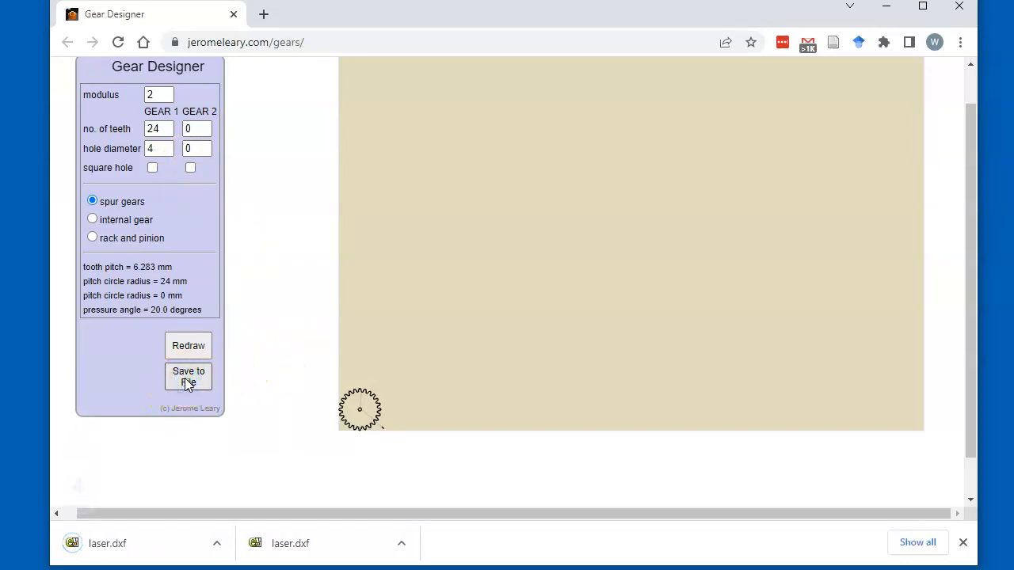
Switch to eDrawings and measure the centre hole of the gear in gear.dxf
click(136, 531)
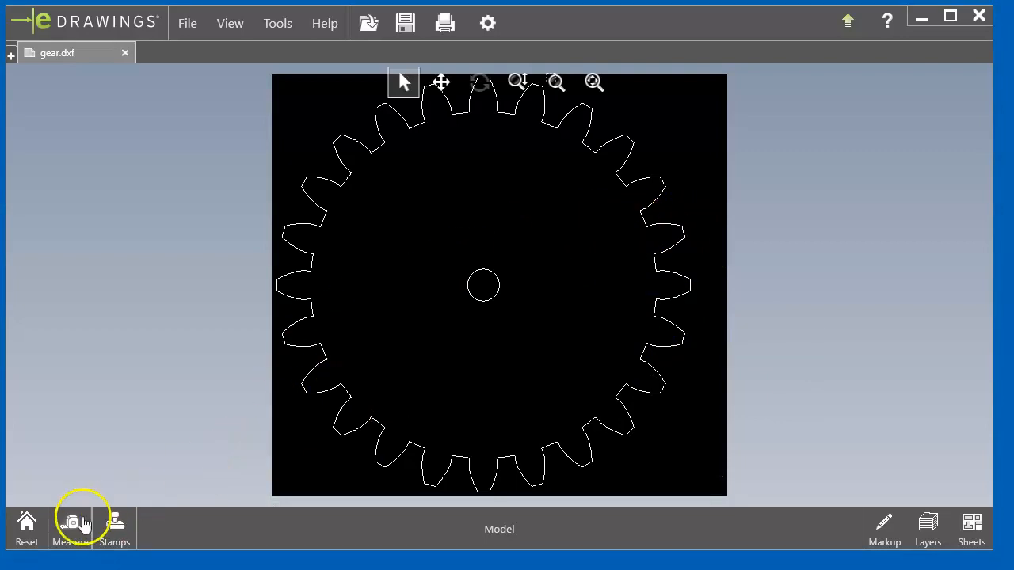
click(70, 525)
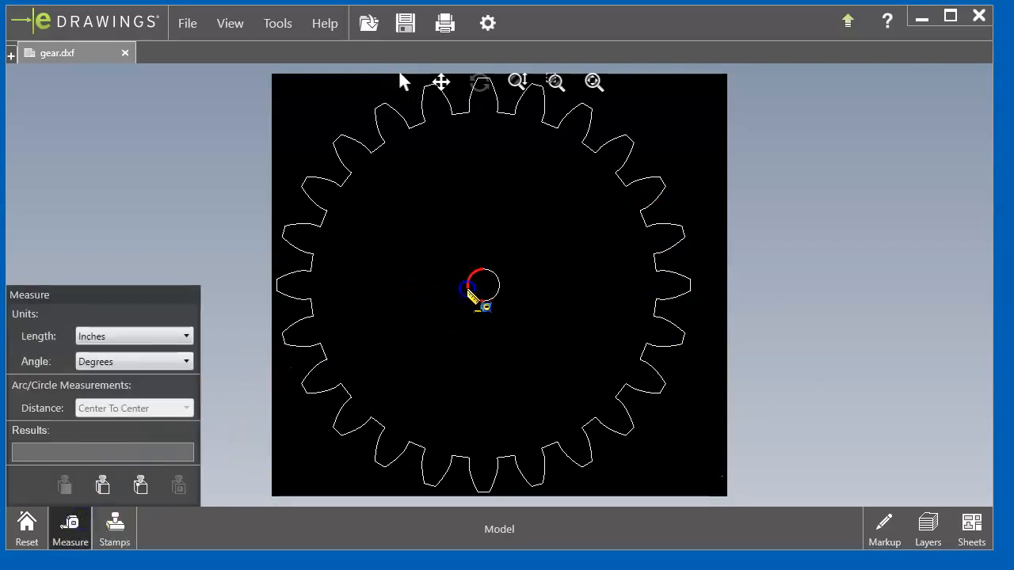
click(469, 290)
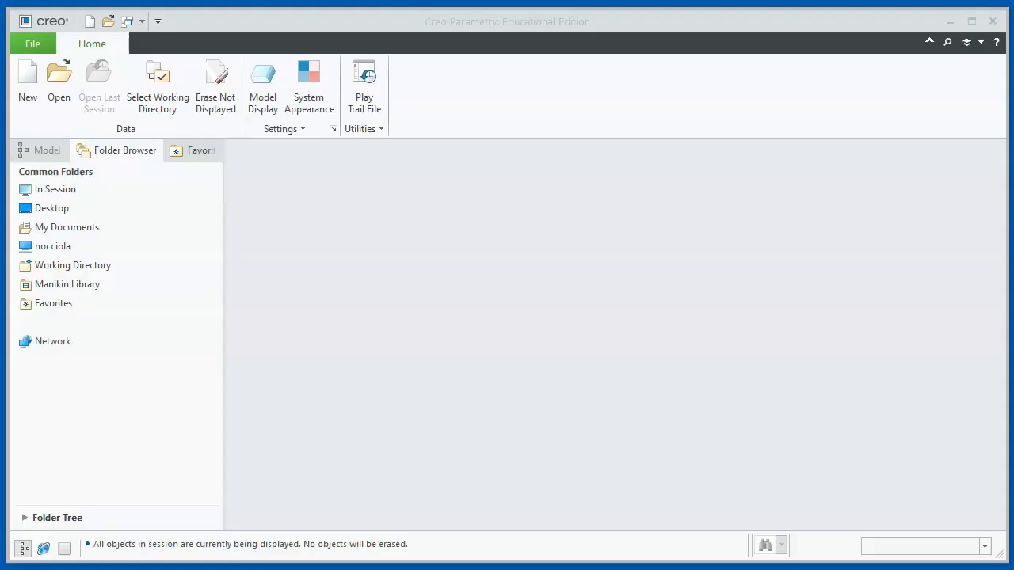
Switch to Creo Parametric and set the Gear_Demo folder inside the favorite Creo-Documents folder as the working directory
click(49, 308)
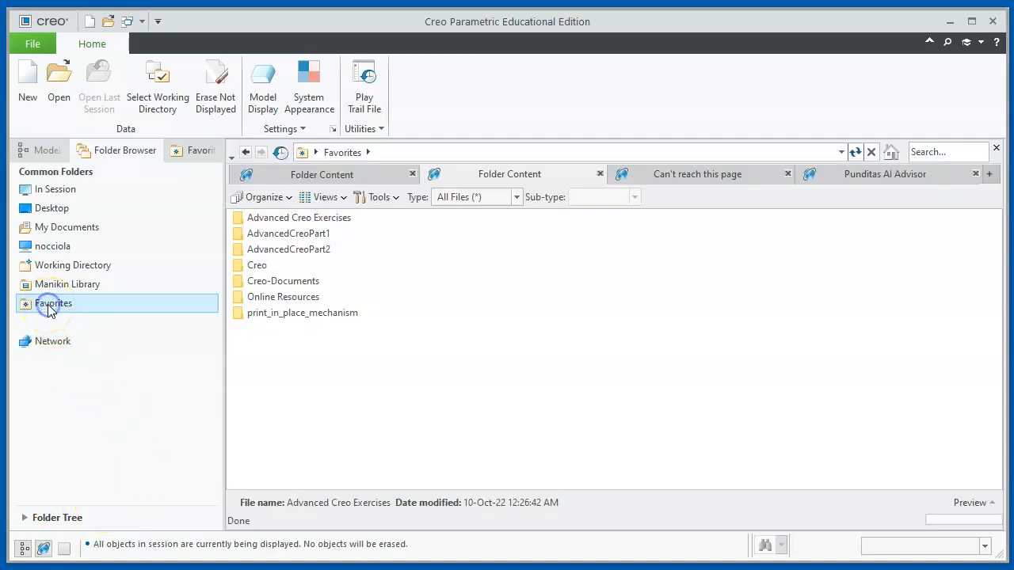
double_click(285, 282)
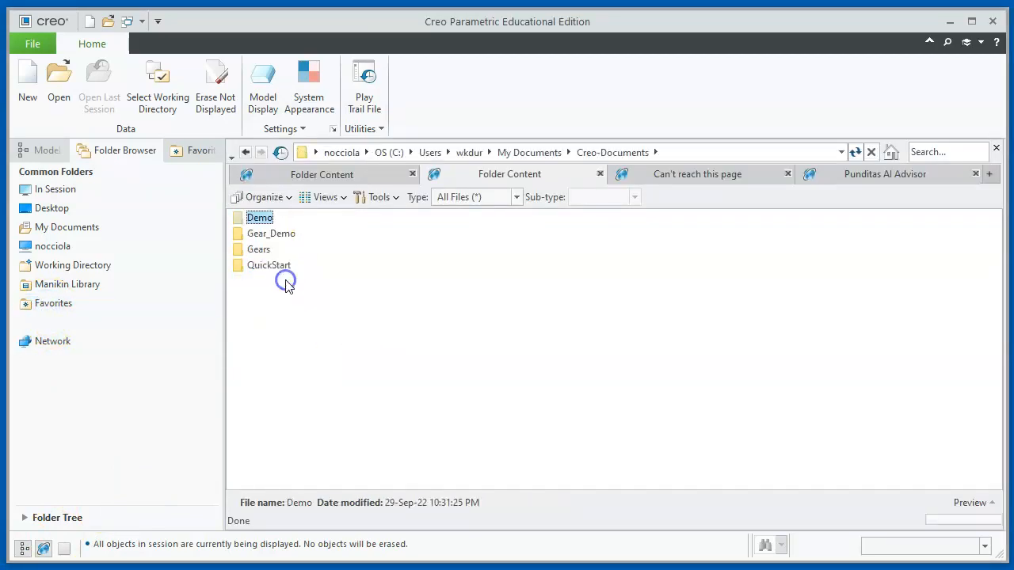
click(271, 236)
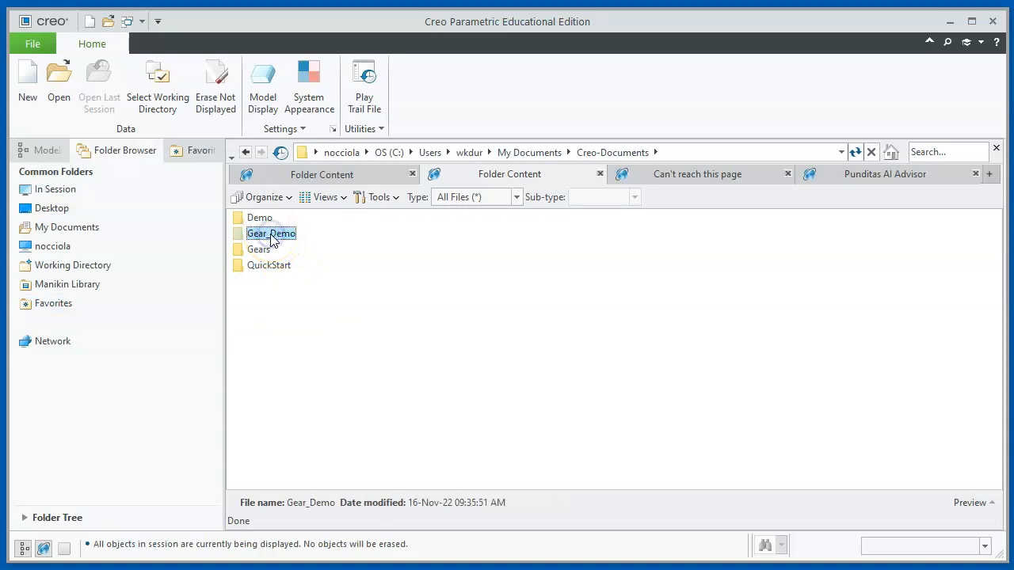
right_click(271, 236)
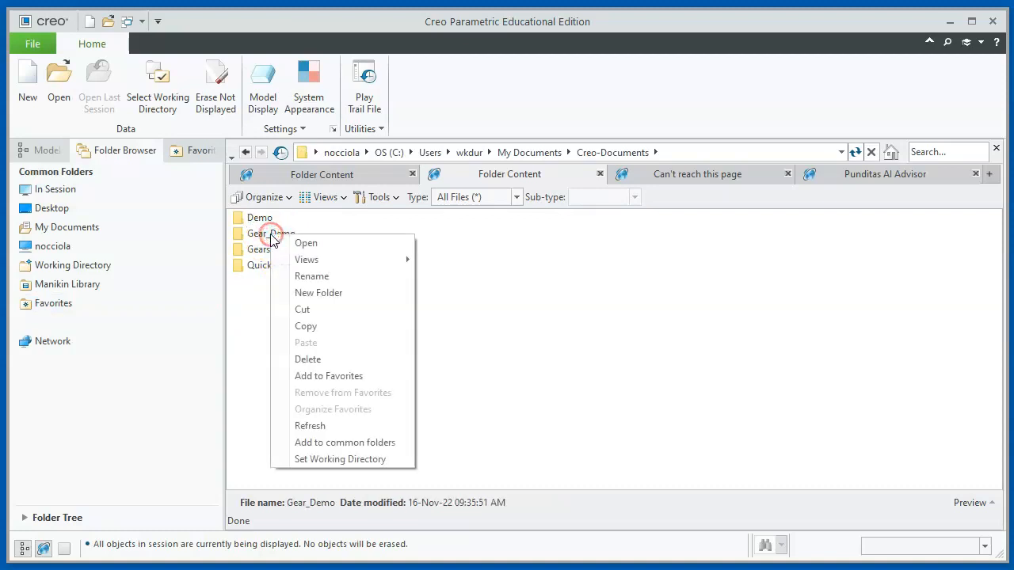
click(325, 459)
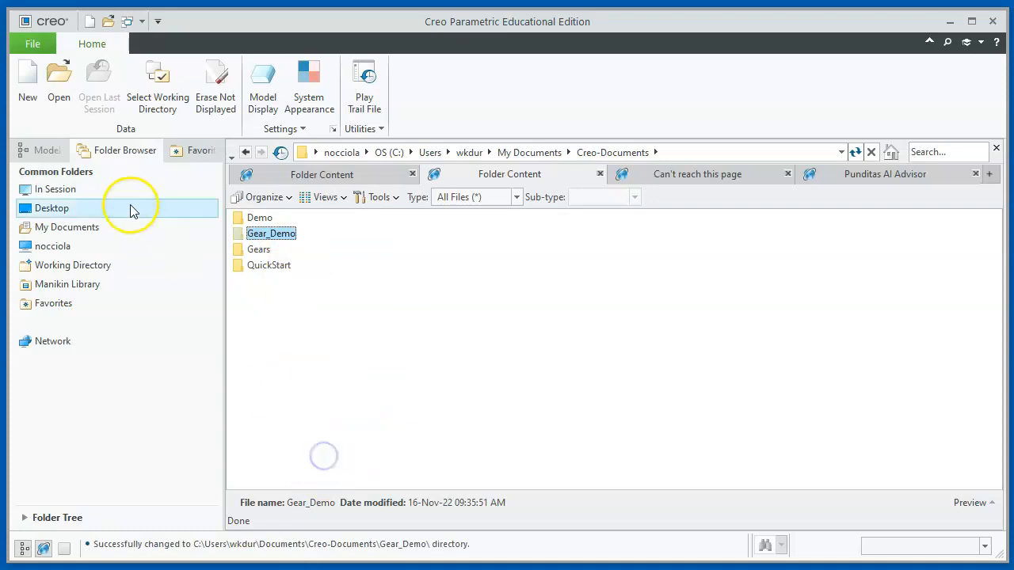
click(58, 79)
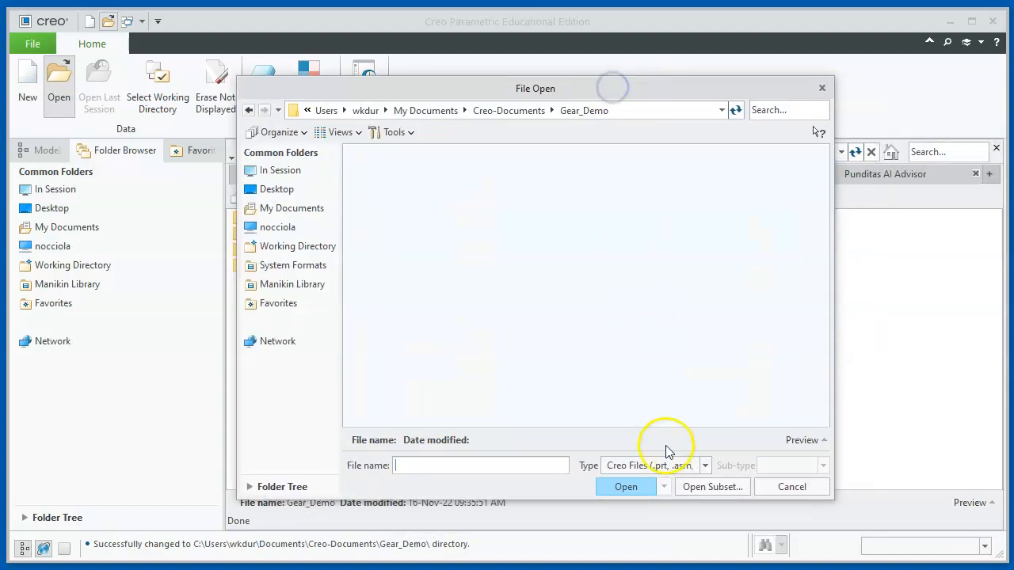
click(703, 468)
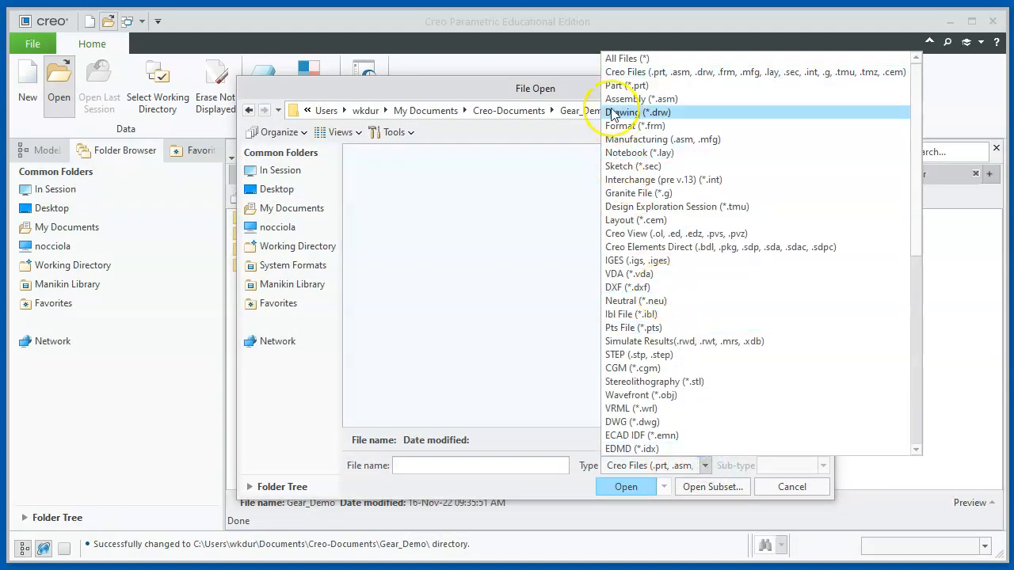
click(613, 59)
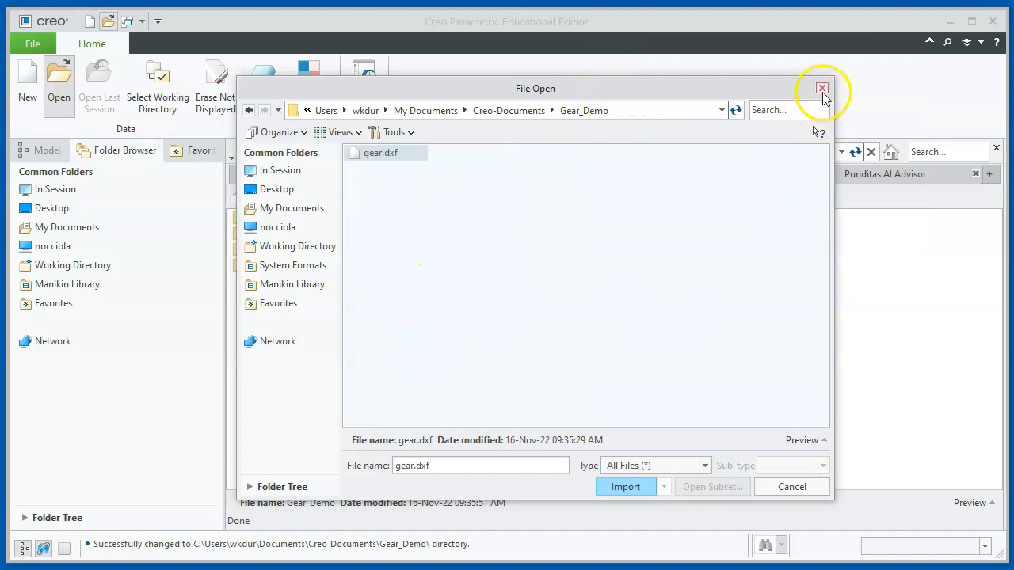
click(821, 88)
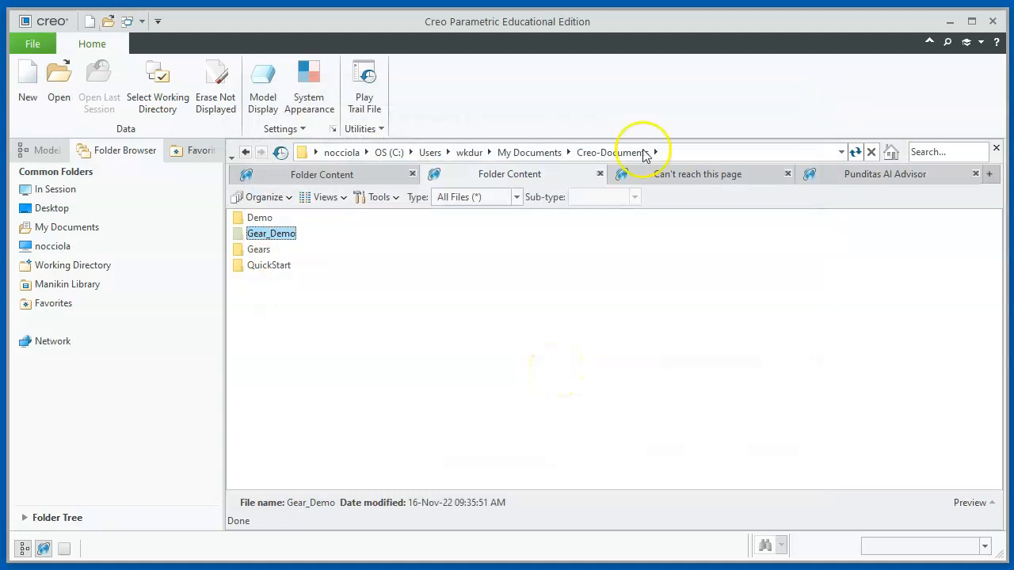
Filter the files to open by DXF (*.dxf) and start importing gear.dxf from the Gear_Demo folder
click(59, 77)
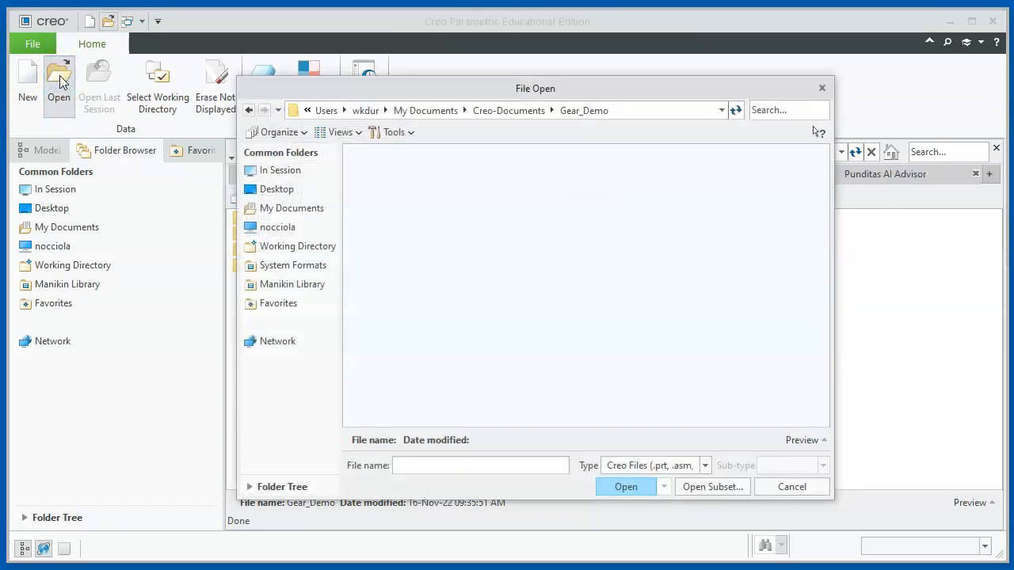
click(704, 466)
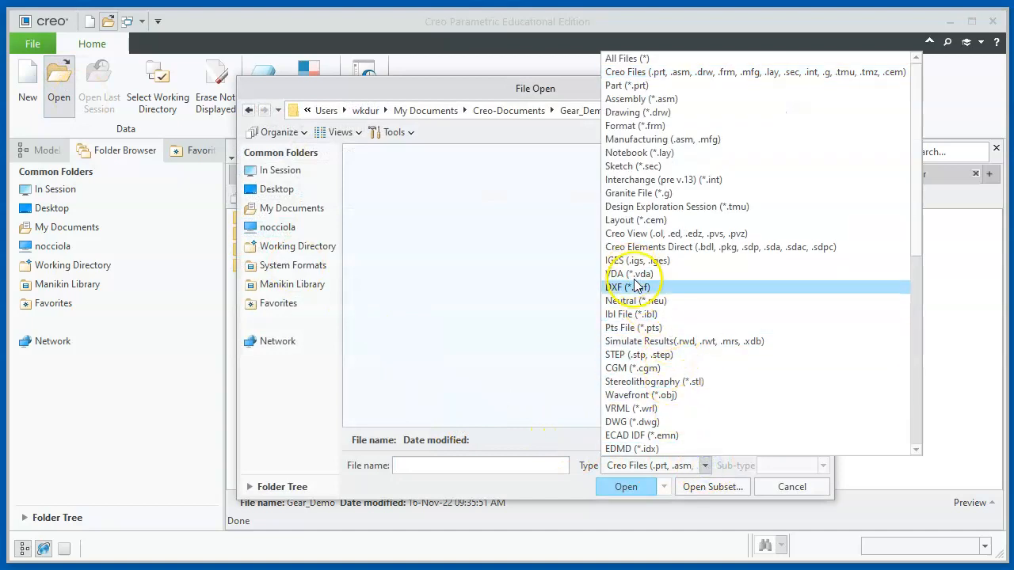
click(634, 287)
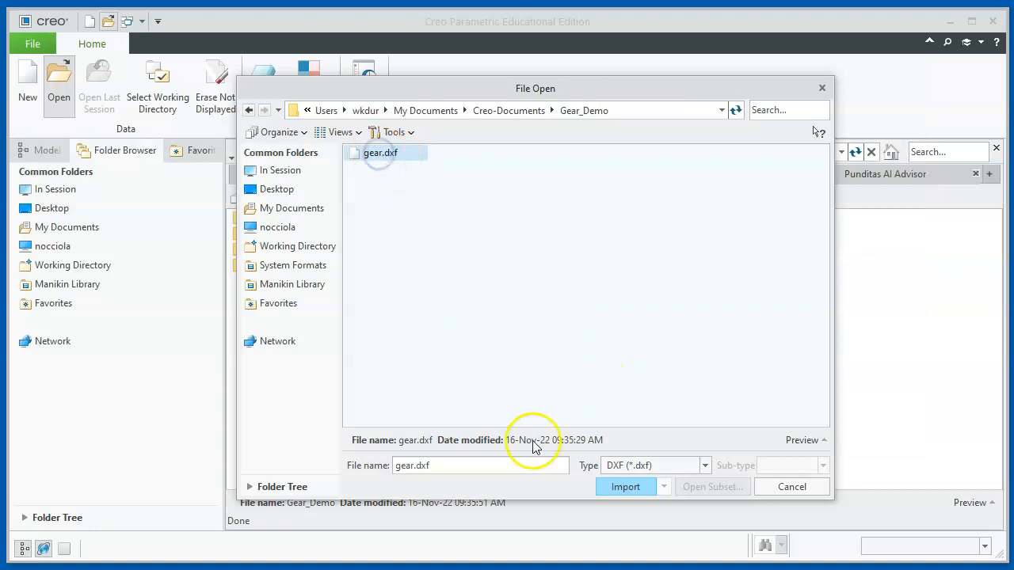
click(624, 487)
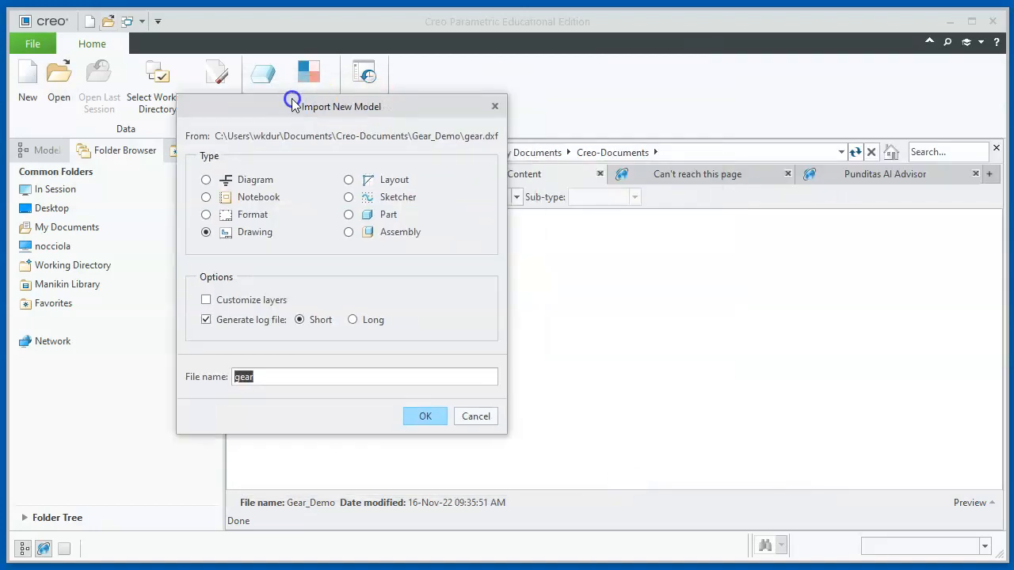
Import gear.dxf as a part named gear, with the import profile's polylines brought in as A Set of Curves
drag(290, 99, 392, 76)
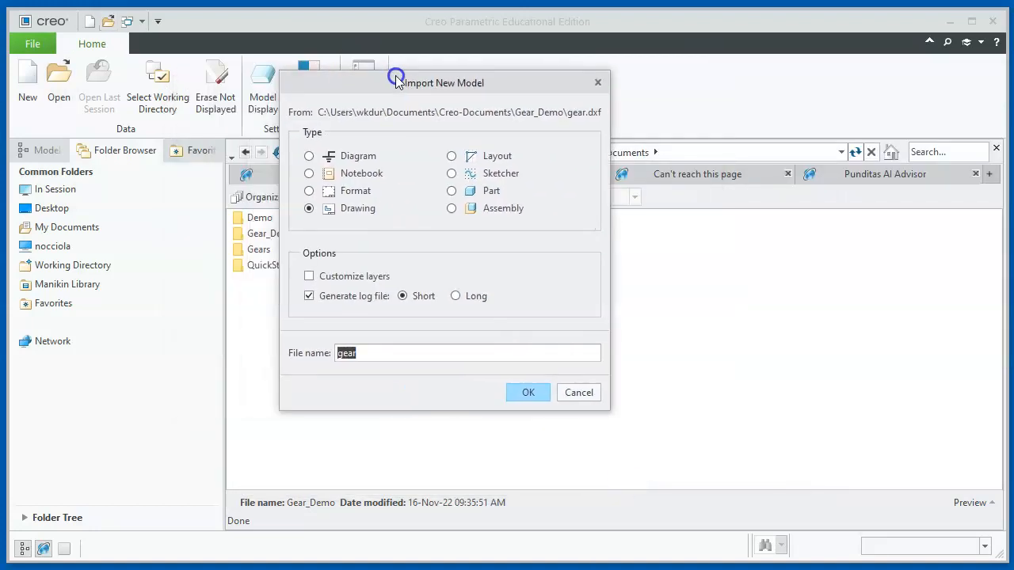
click(451, 190)
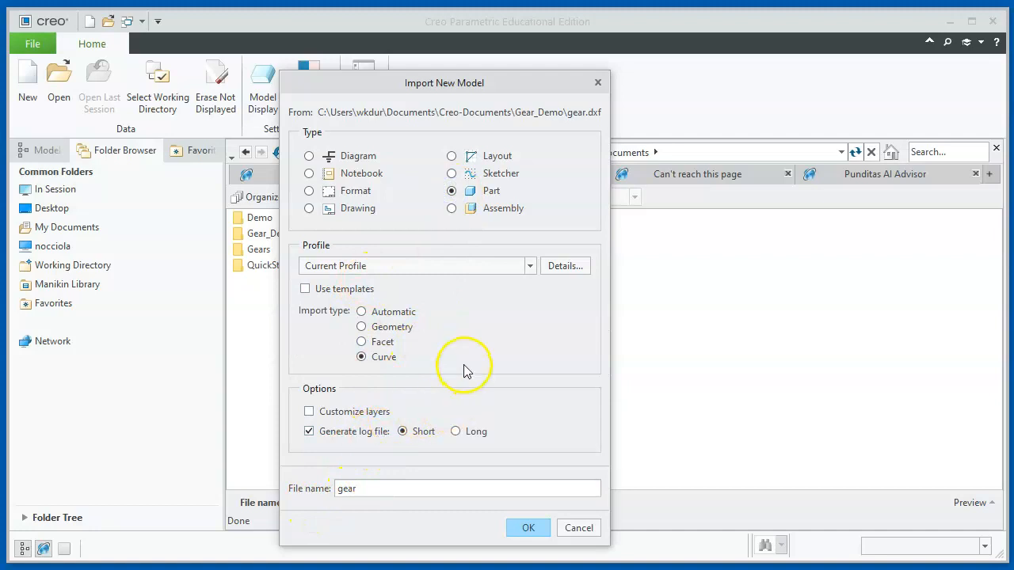
click(565, 266)
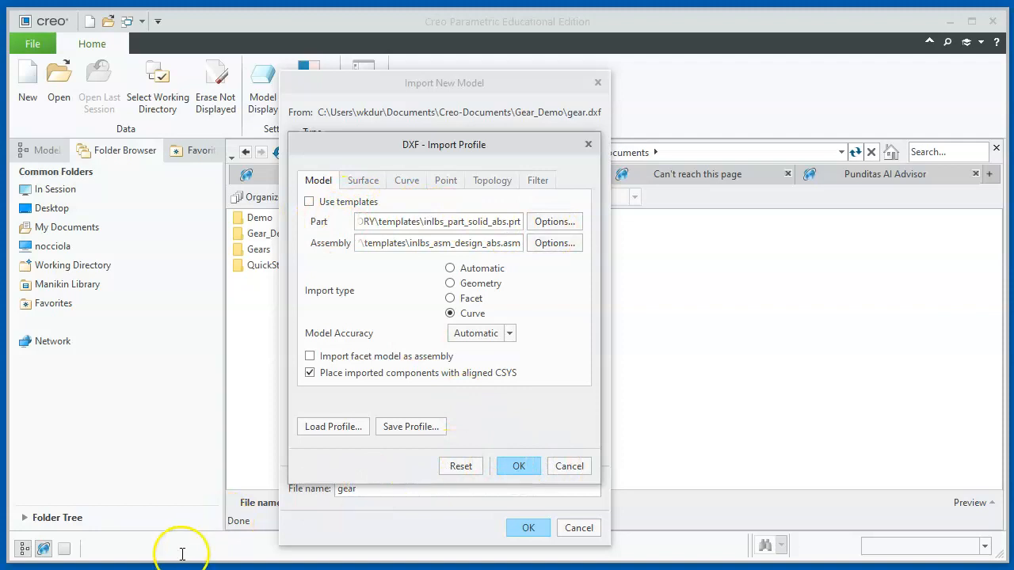
click(408, 180)
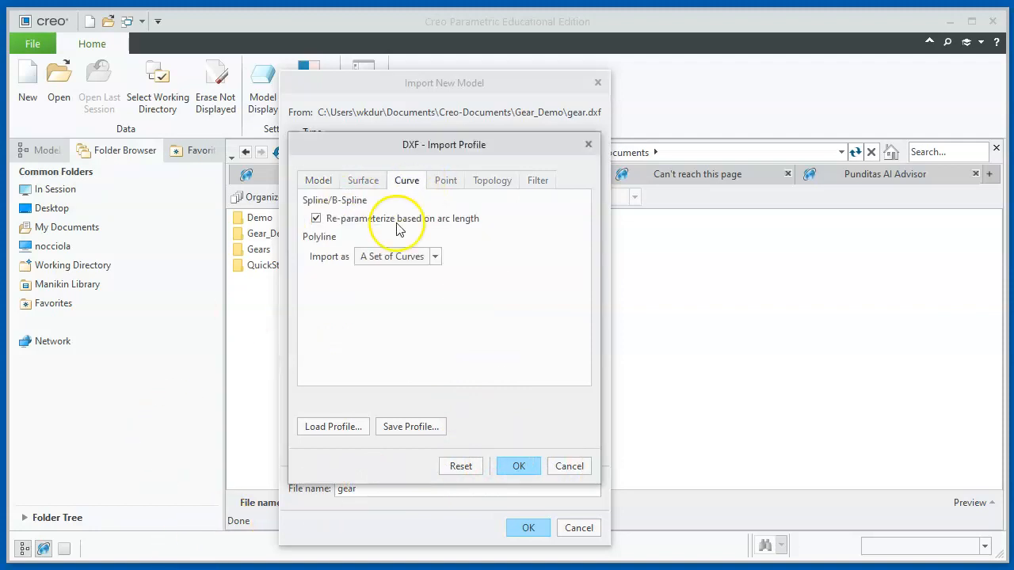
click(434, 256)
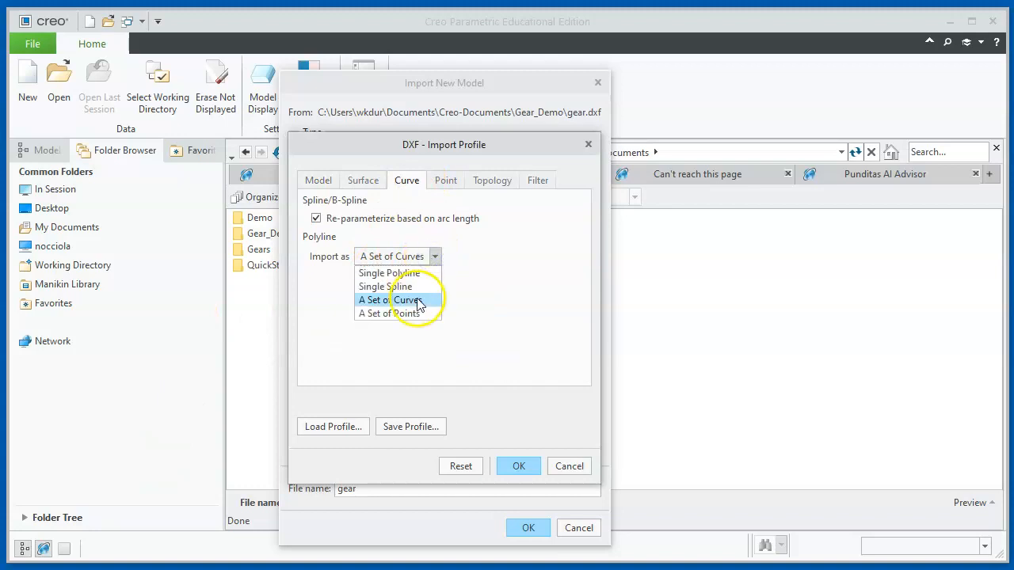
click(413, 298)
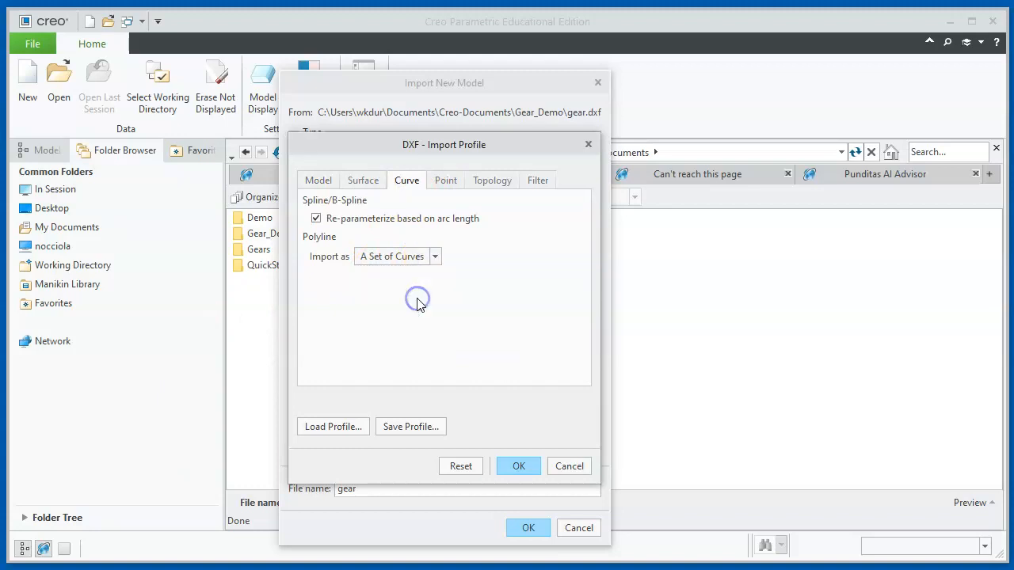
click(516, 467)
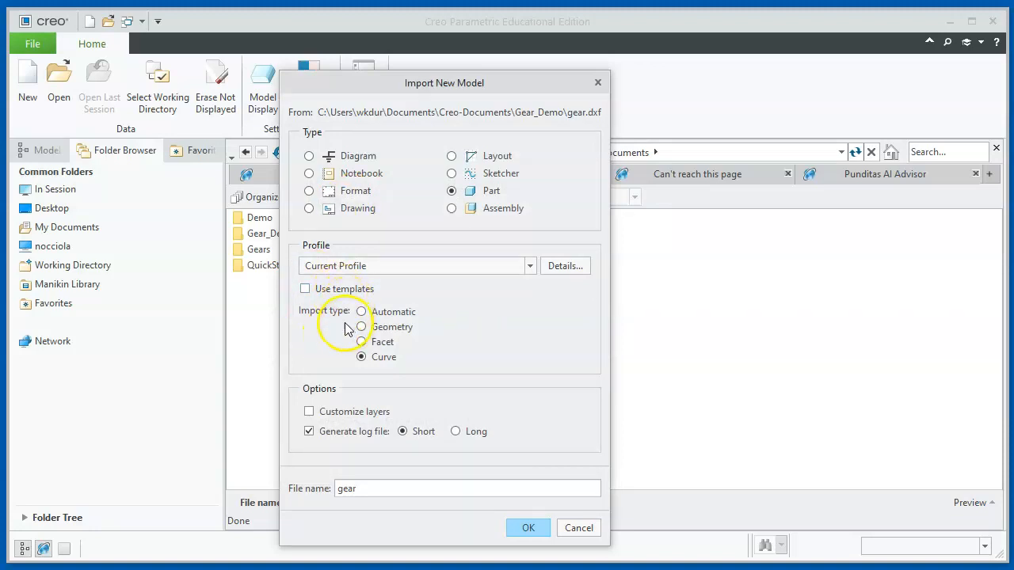
click(532, 531)
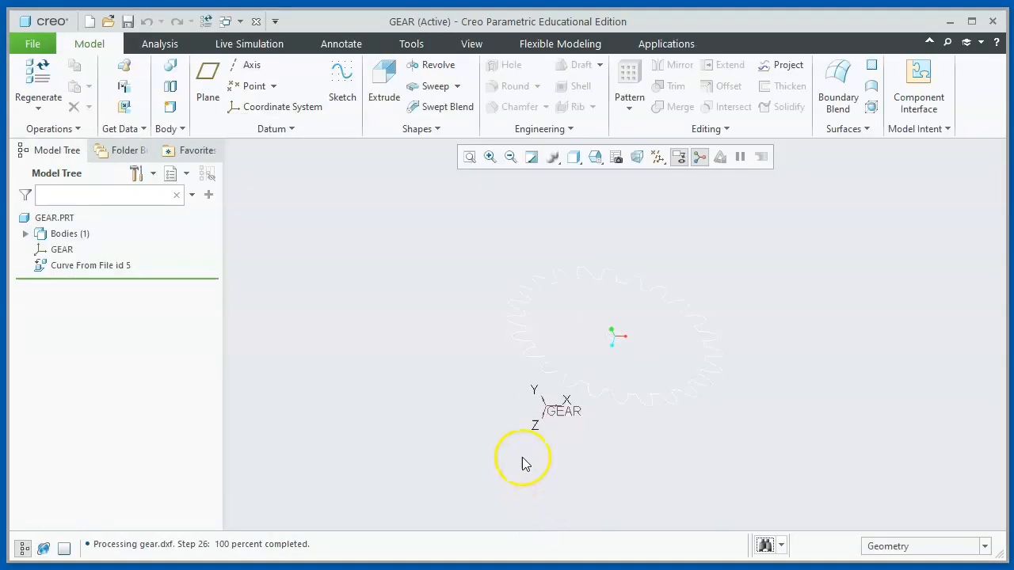
Create a datum plane through one of the tooth curves of the imported gear profile
click(95, 266)
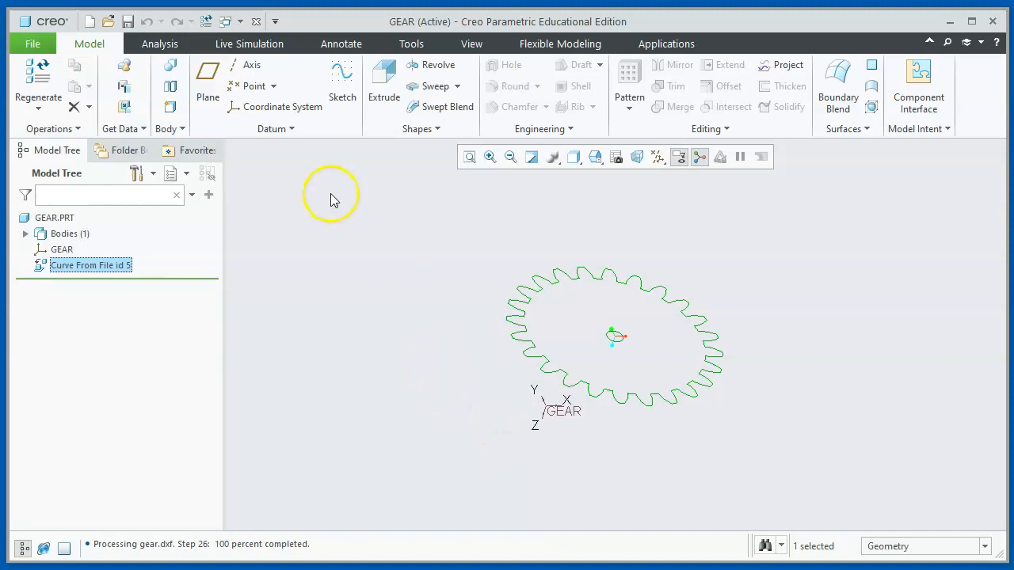
click(207, 83)
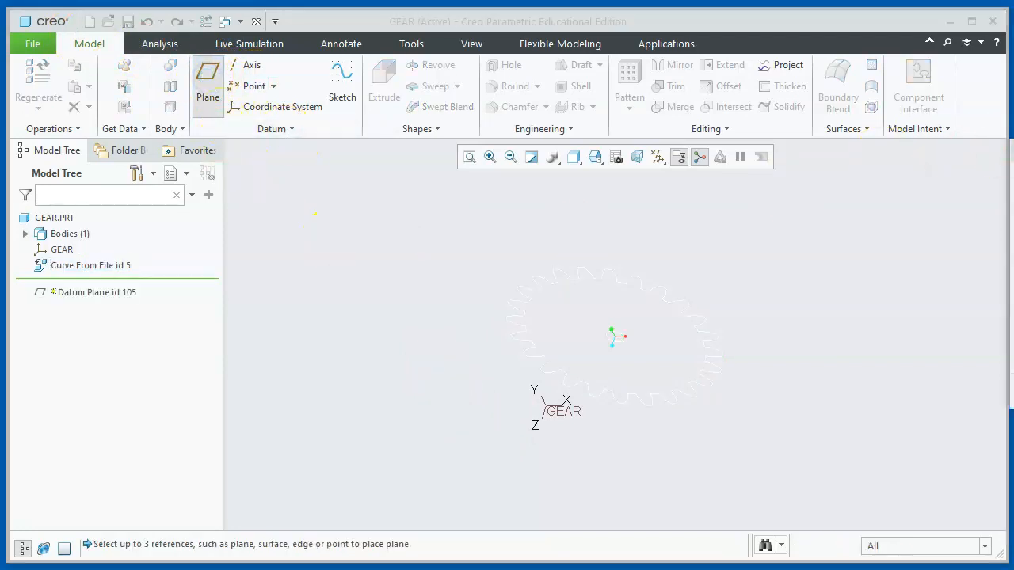
scroll(545, 310, down, 3)
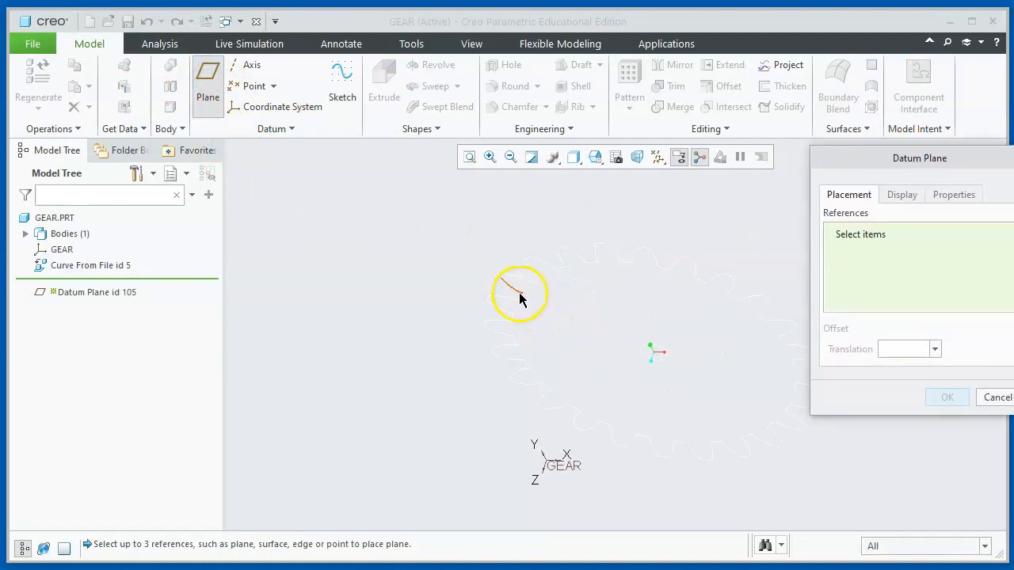
click(520, 296)
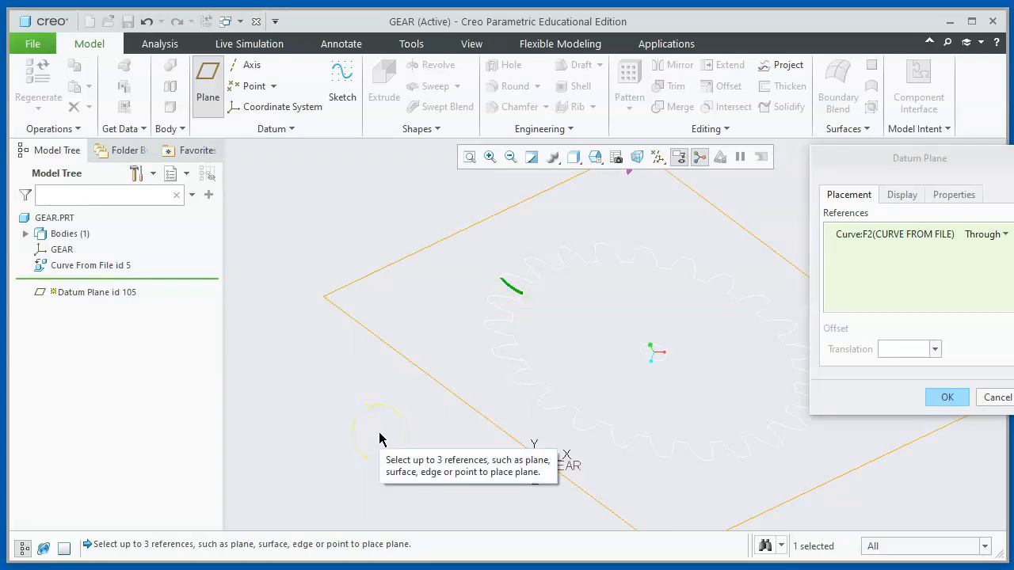
click(950, 397)
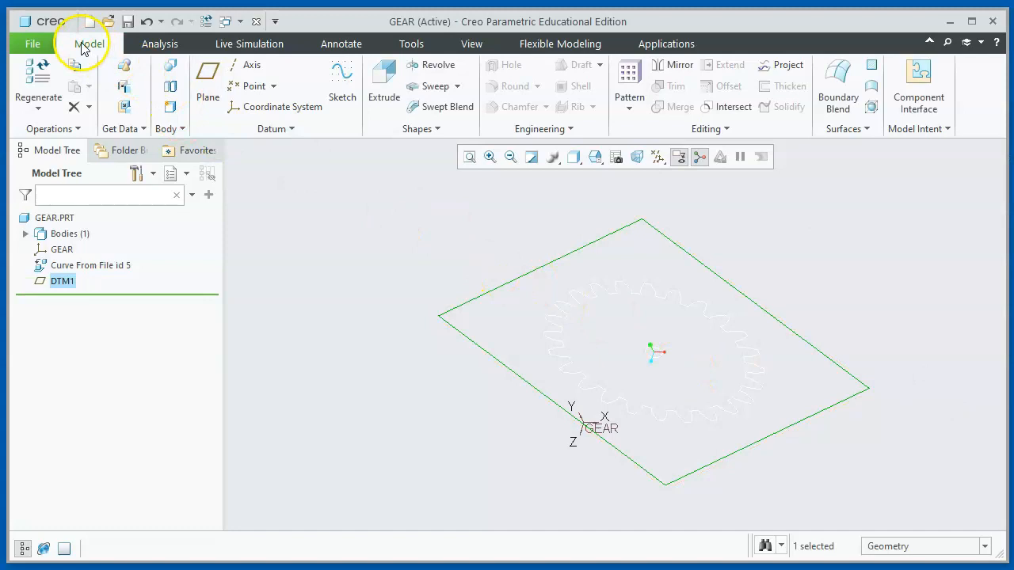
Start an Extrude on the datum plane and project the gear outline and centre hole into its sketch as loops
click(515, 277)
click(376, 76)
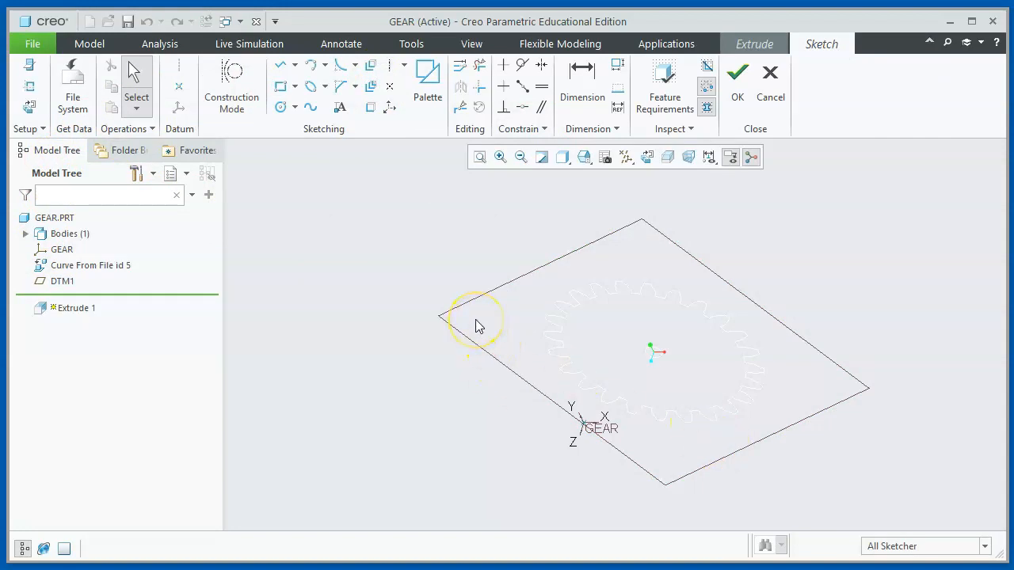
scroll(575, 388, up, 2)
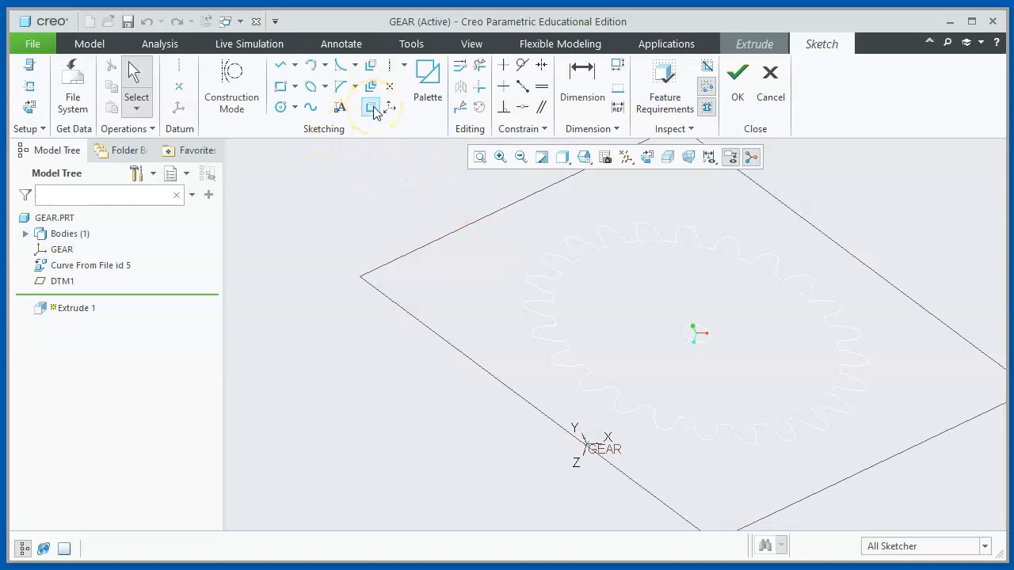
click(373, 109)
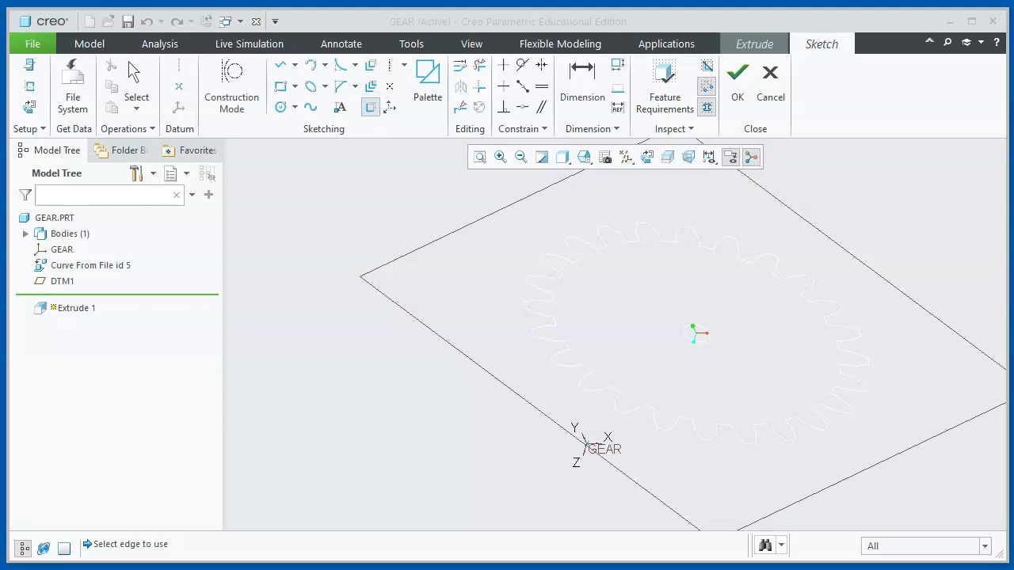
drag(278, 230, 323, 199)
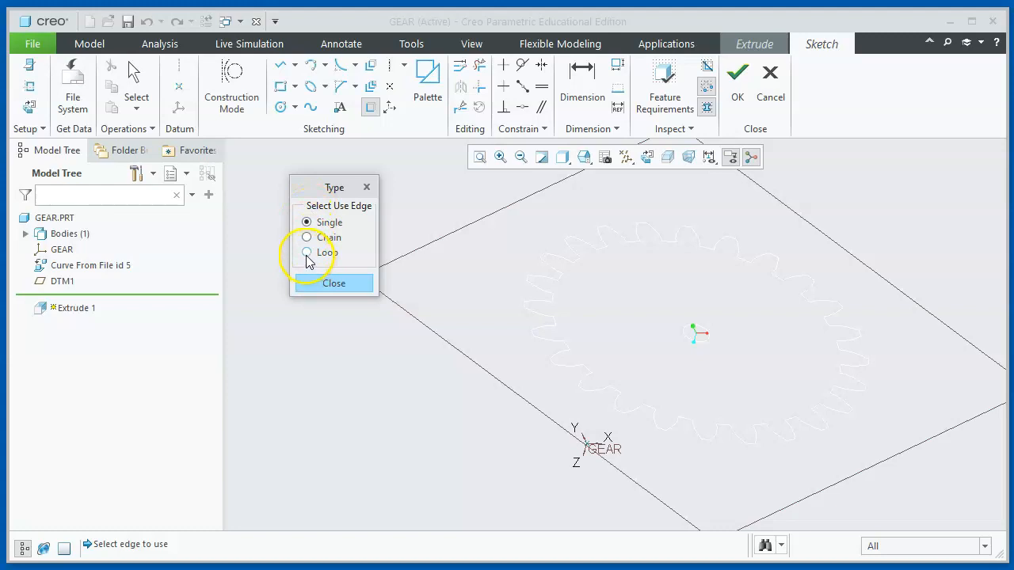
click(307, 254)
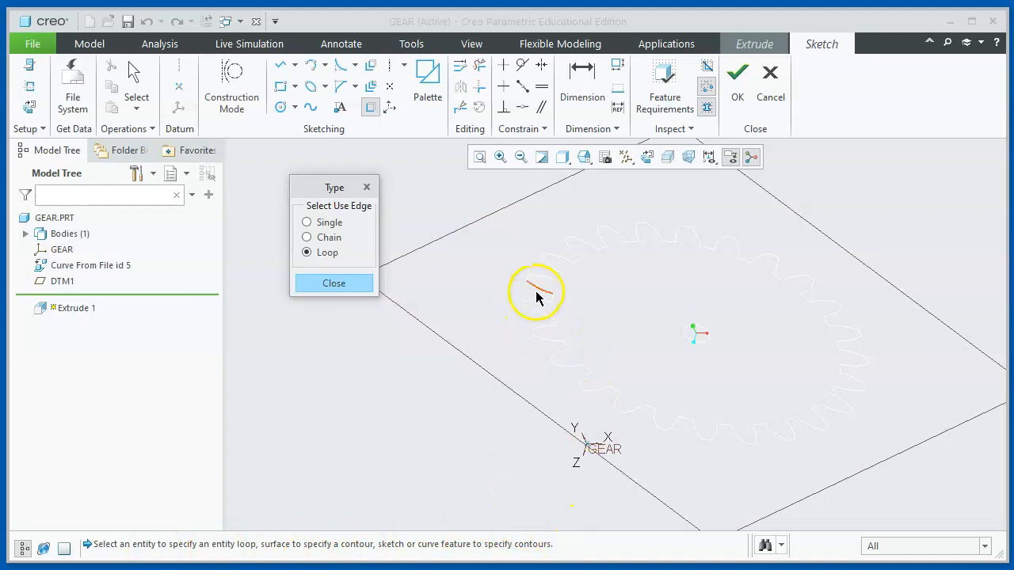
click(539, 293)
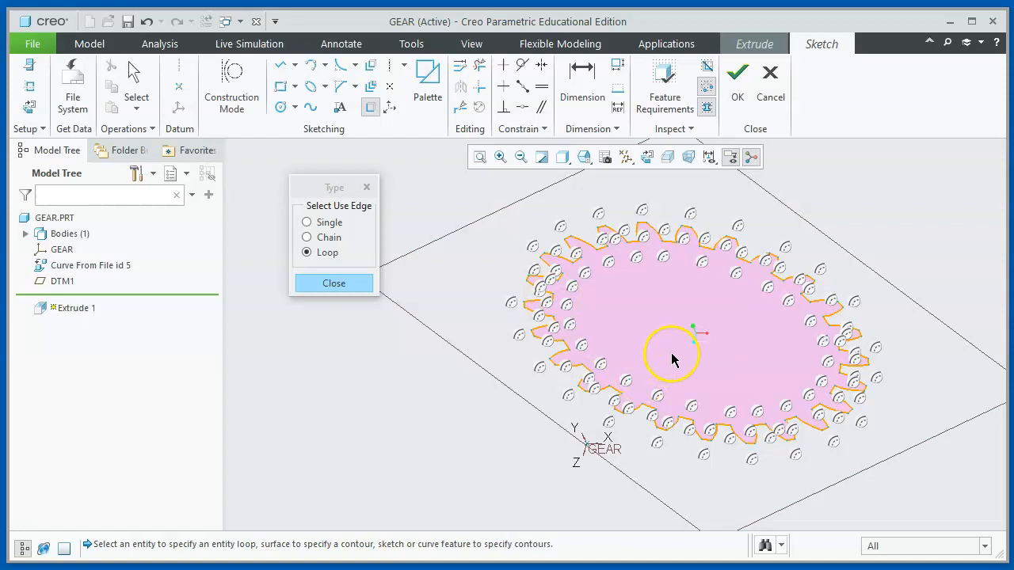
click(690, 339)
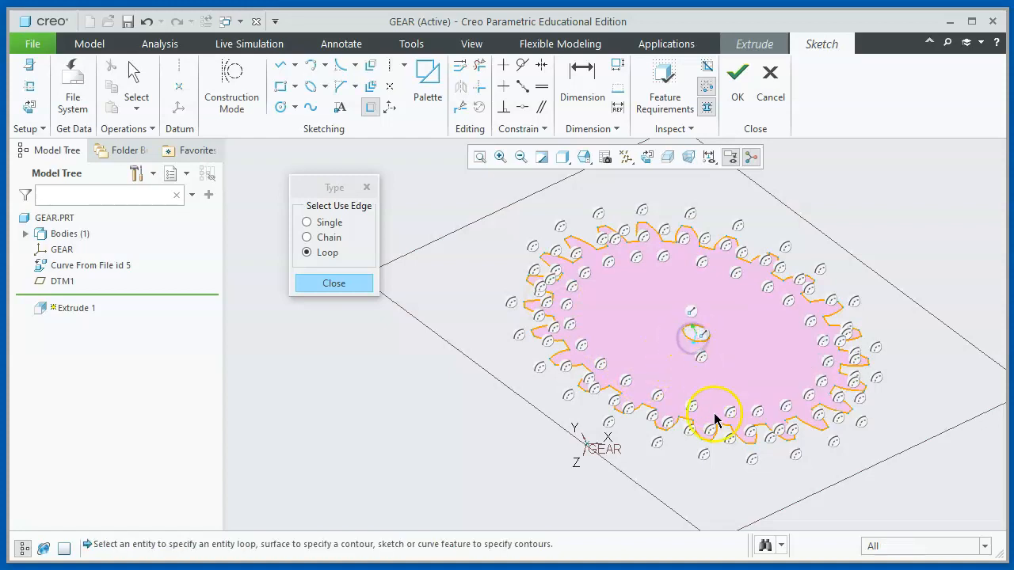
click(353, 282)
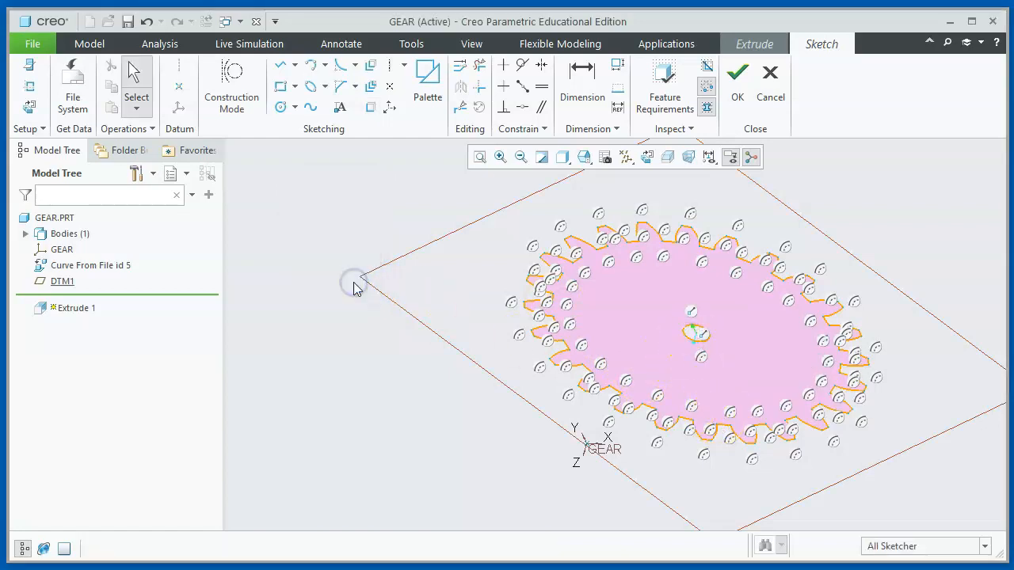
click(742, 83)
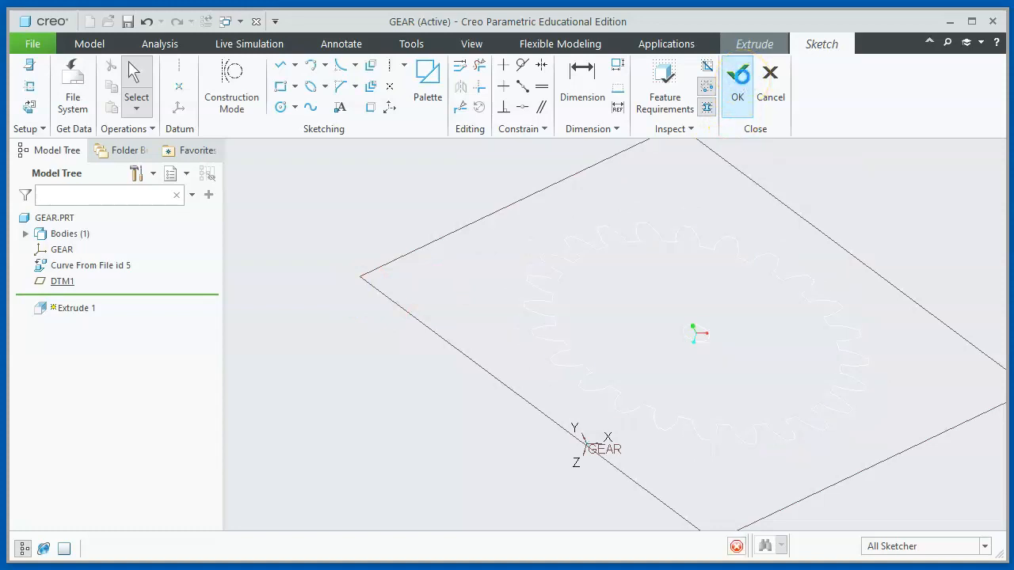
Extrude the gear section as a solid with a depth of 10
scroll(551, 329, down, 5)
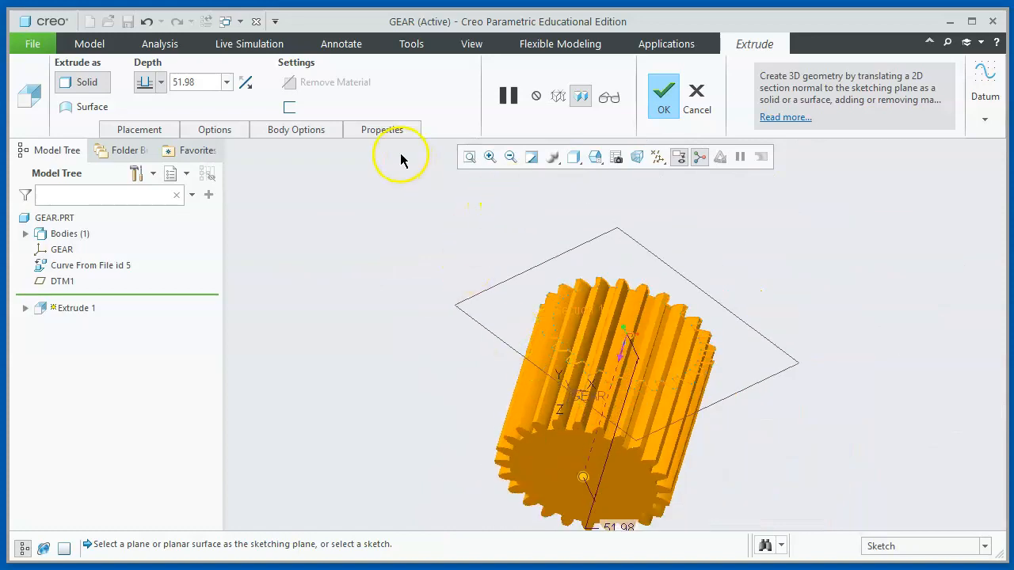
double_click(201, 83)
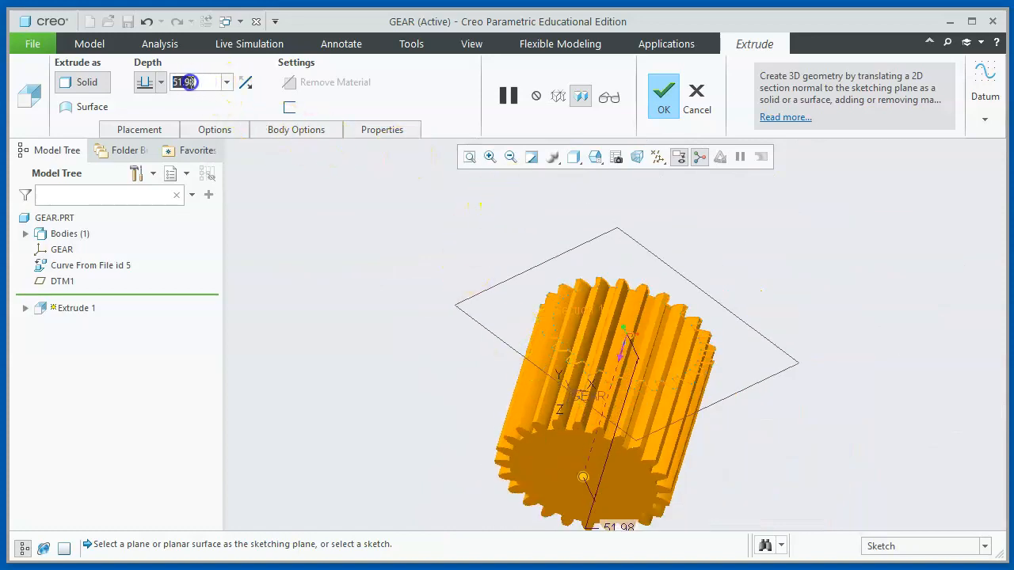
text(10)
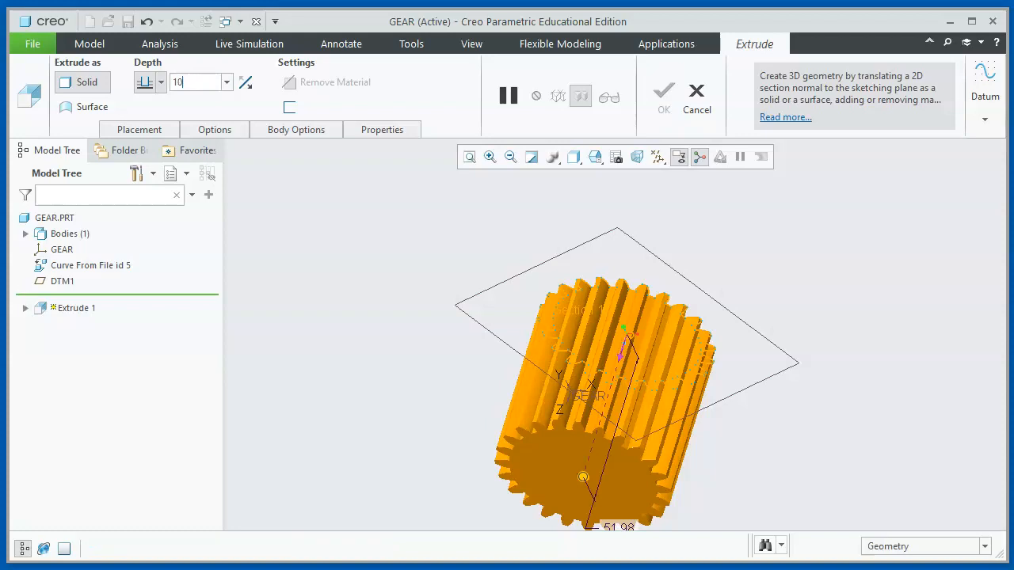
click(186, 76)
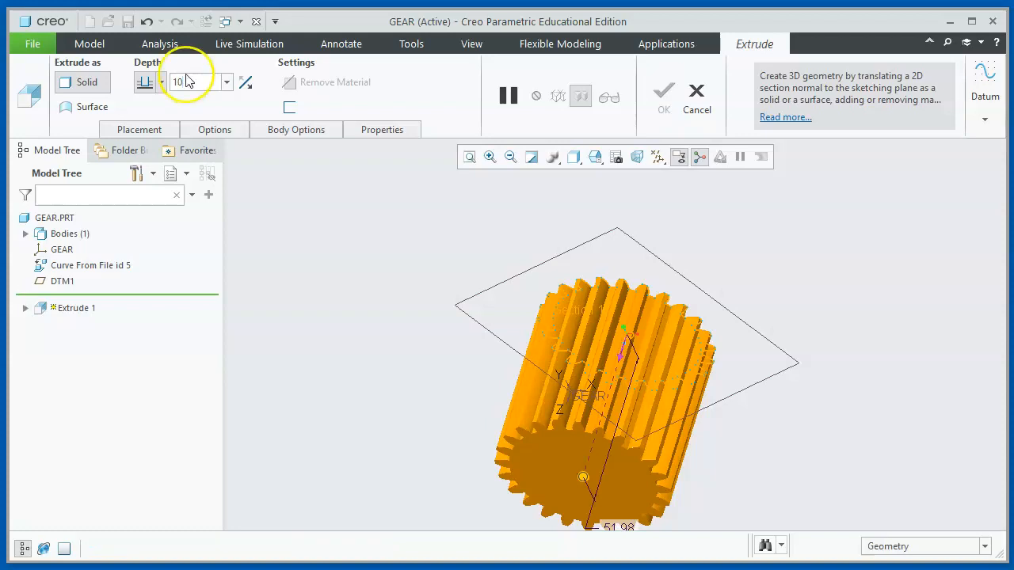
key(Return)
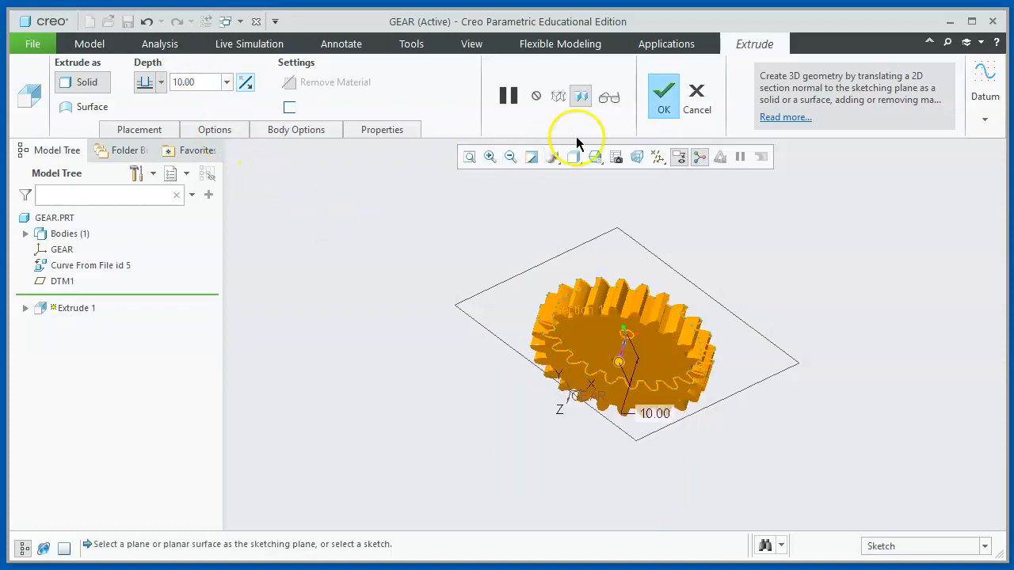
click(664, 97)
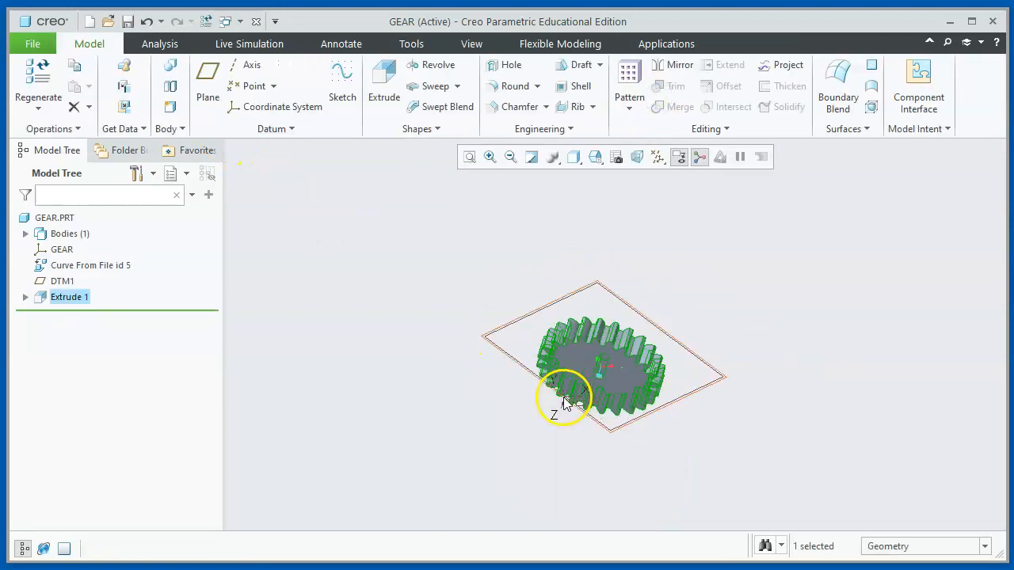
click(484, 423)
scroll(649, 454, down, 4)
scroll(572, 392, up, 2)
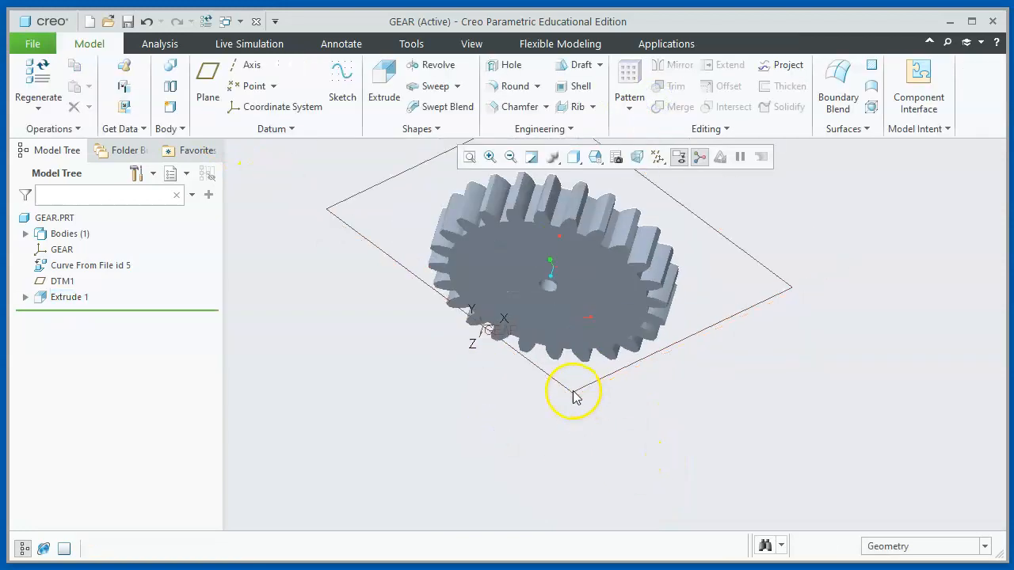
click(594, 327)
drag(594, 327, 592, 353)
mouse_move(595, 354)
middle_down()
mouse_move(609, 316)
mouse_move(571, 335)
mouse_move(606, 338)
middle_up()
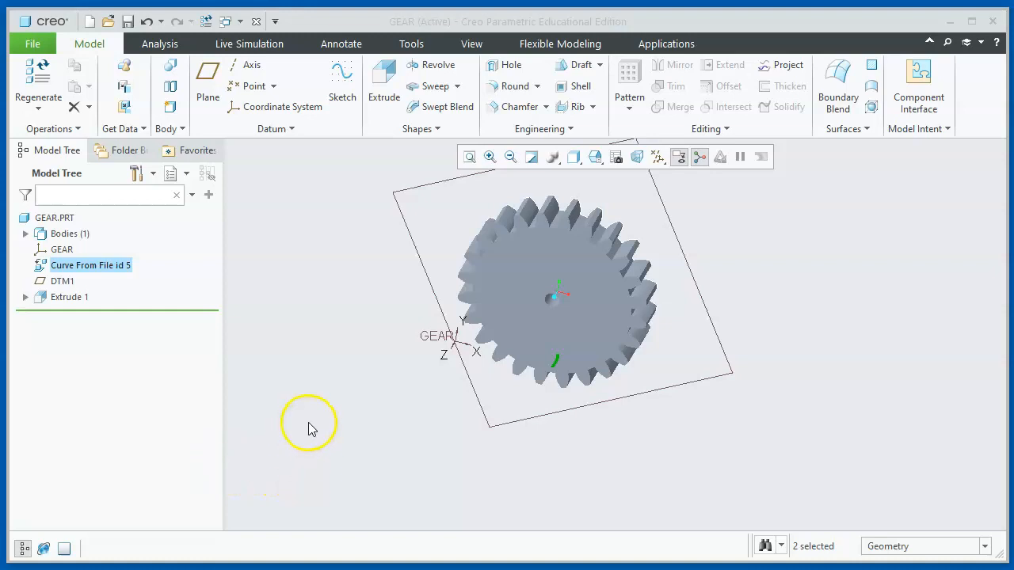
Change the gear model's units to millimeter Kilogram Sec (mmKs), interpreting the dimensions so that 1 inch becomes 1 mm
click(31, 46)
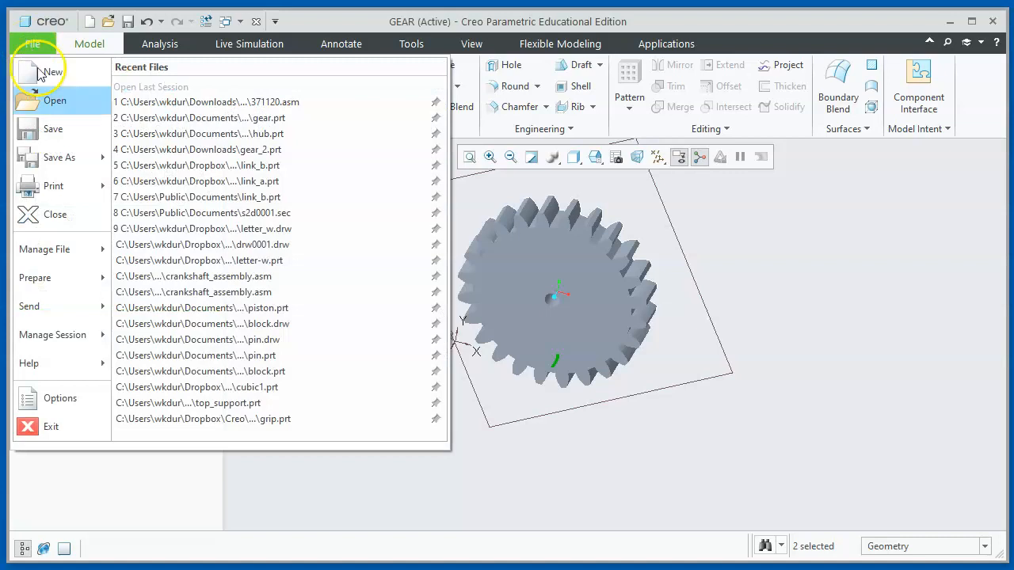
mouse_move(77, 291)
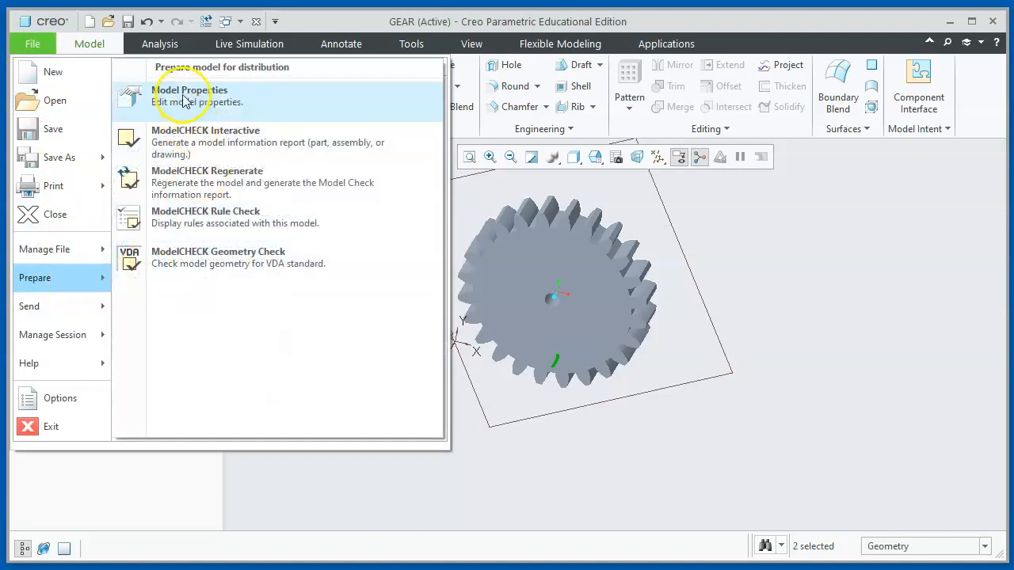
click(182, 95)
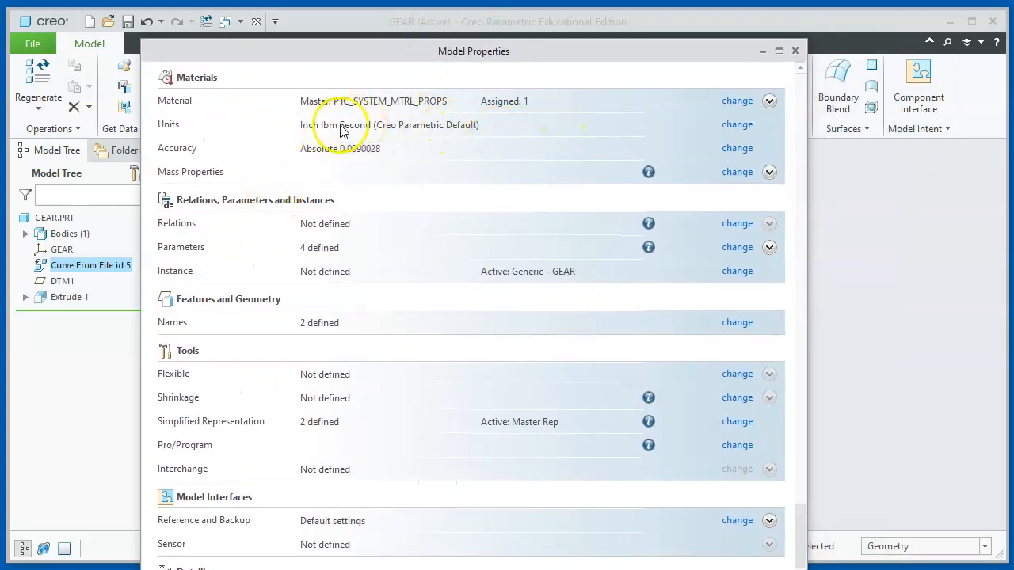
click(735, 127)
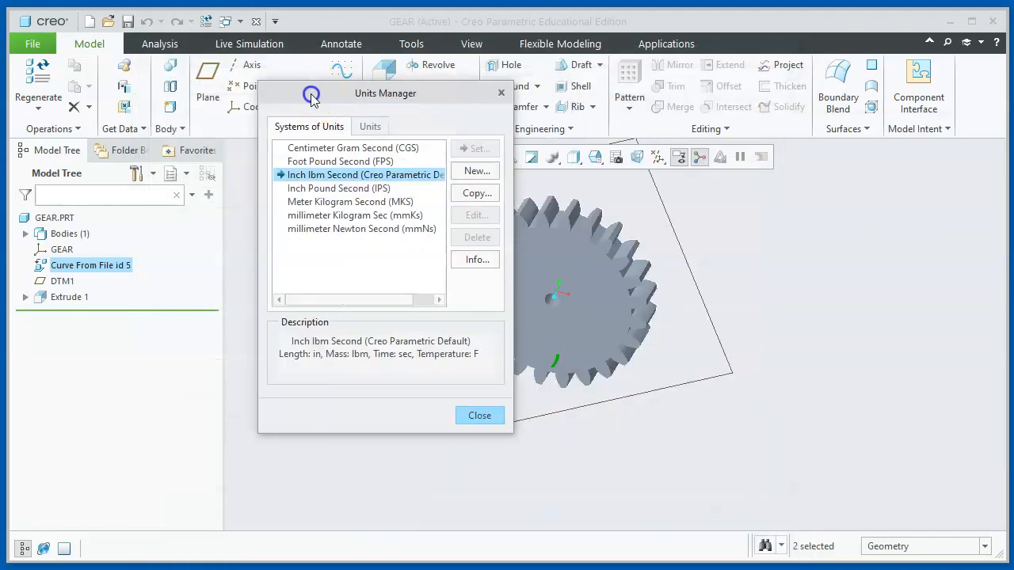
click(313, 215)
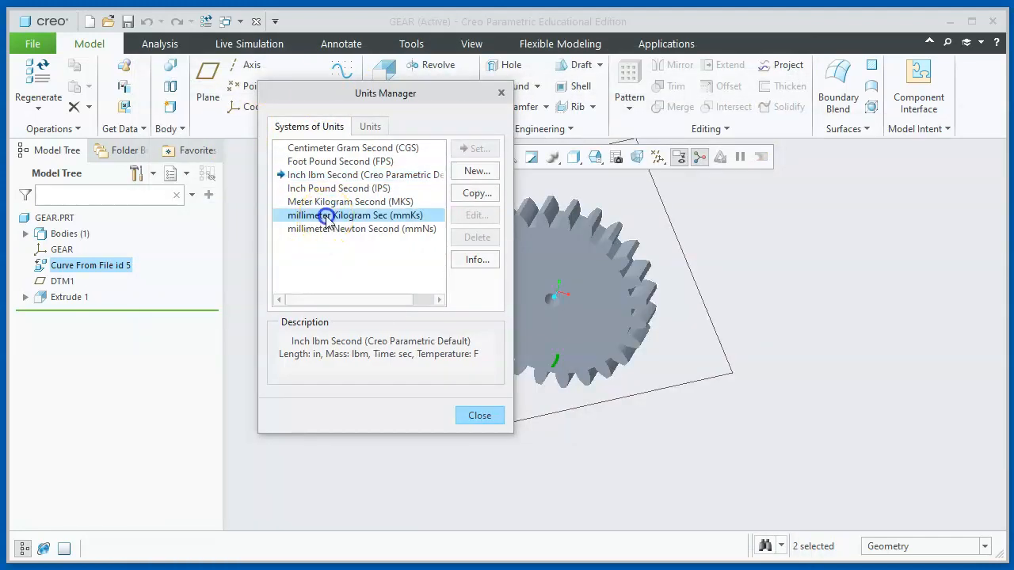
click(473, 150)
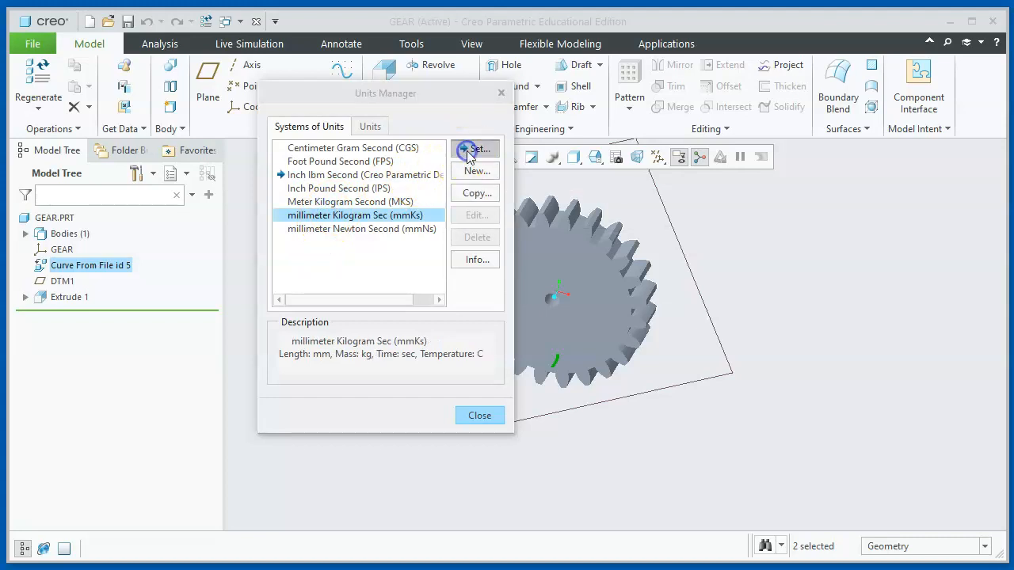
drag(253, 172, 468, 127)
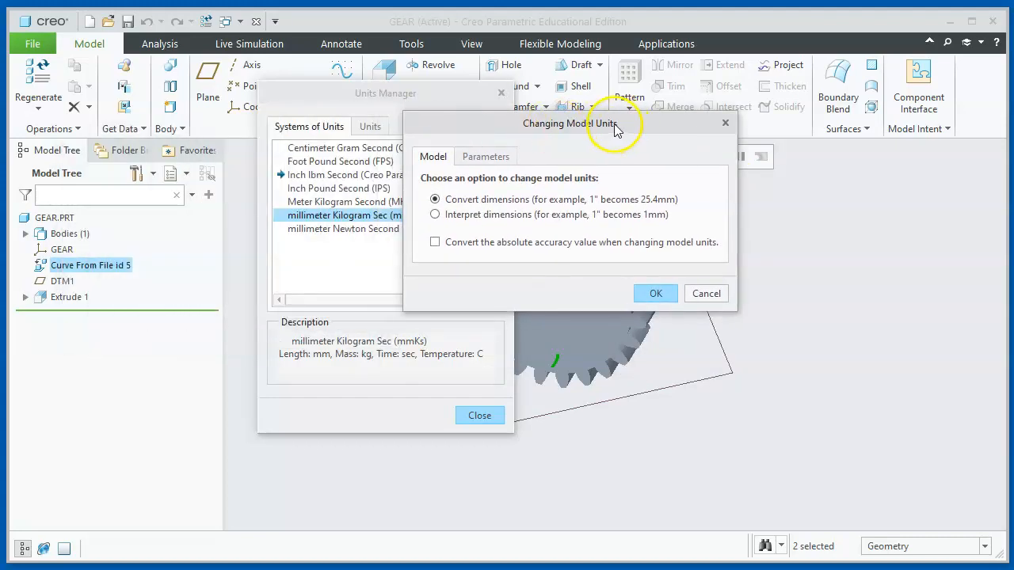
click(435, 216)
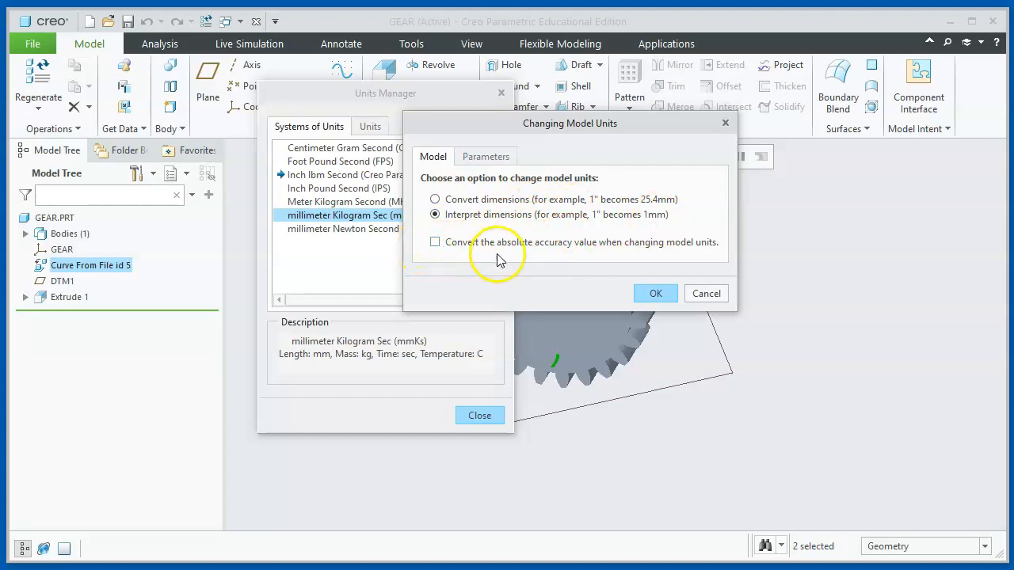
click(651, 294)
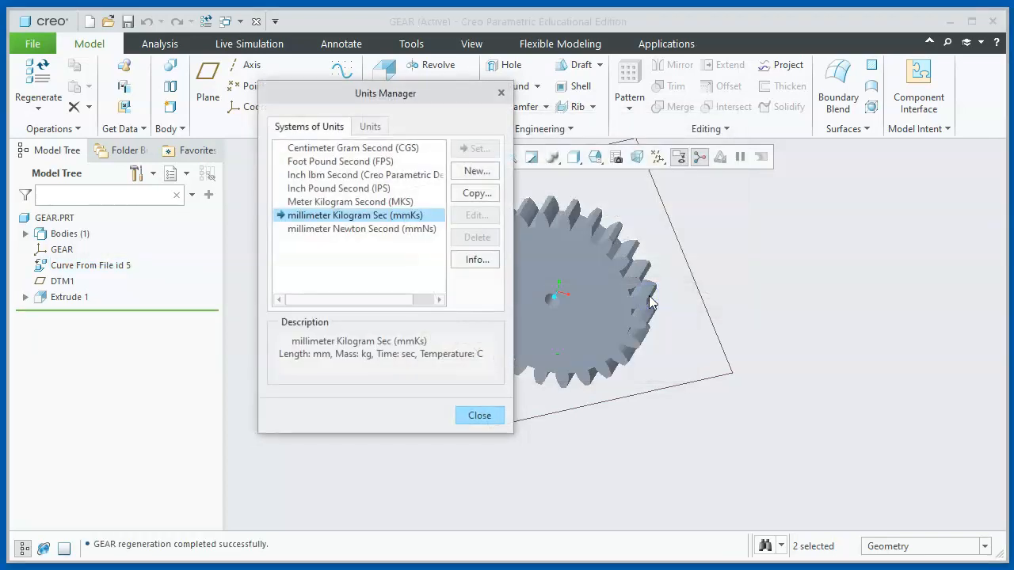
click(478, 415)
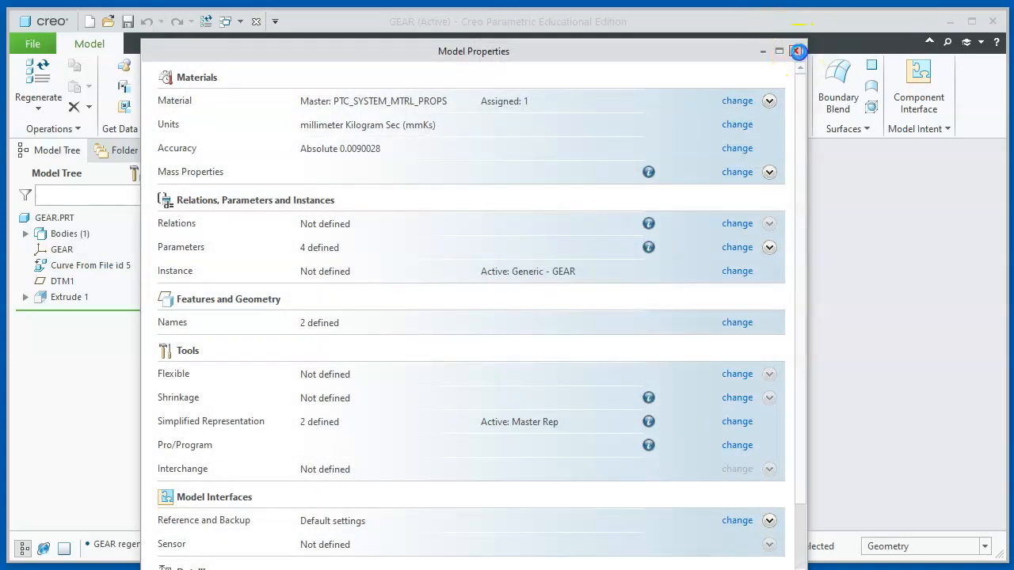
click(794, 51)
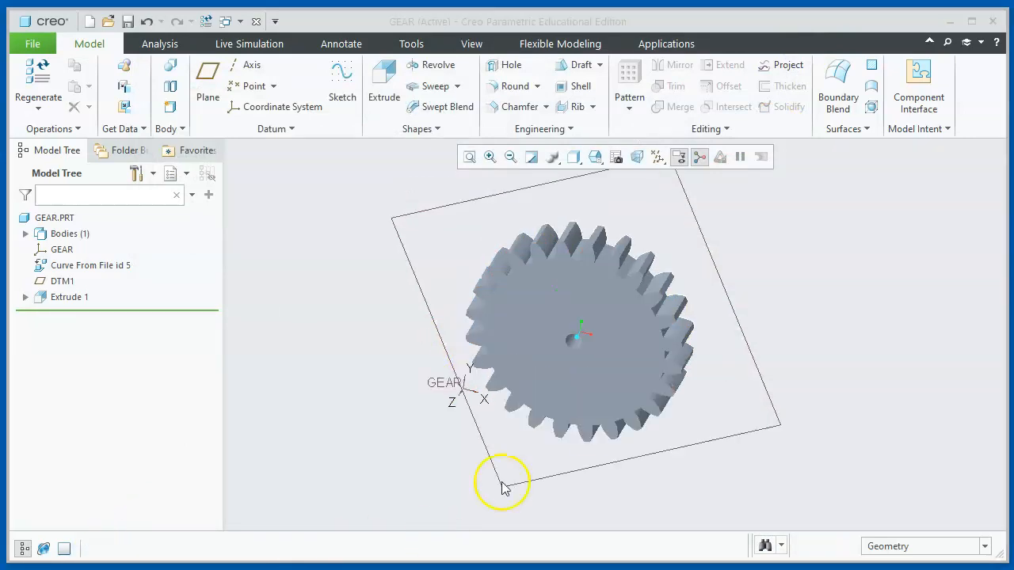
Measure the distance across the gear's front face between two points at opposite tooth roots
scroll(591, 423, up, 2)
scroll(591, 424, down, 4)
scroll(591, 430, up, 2)
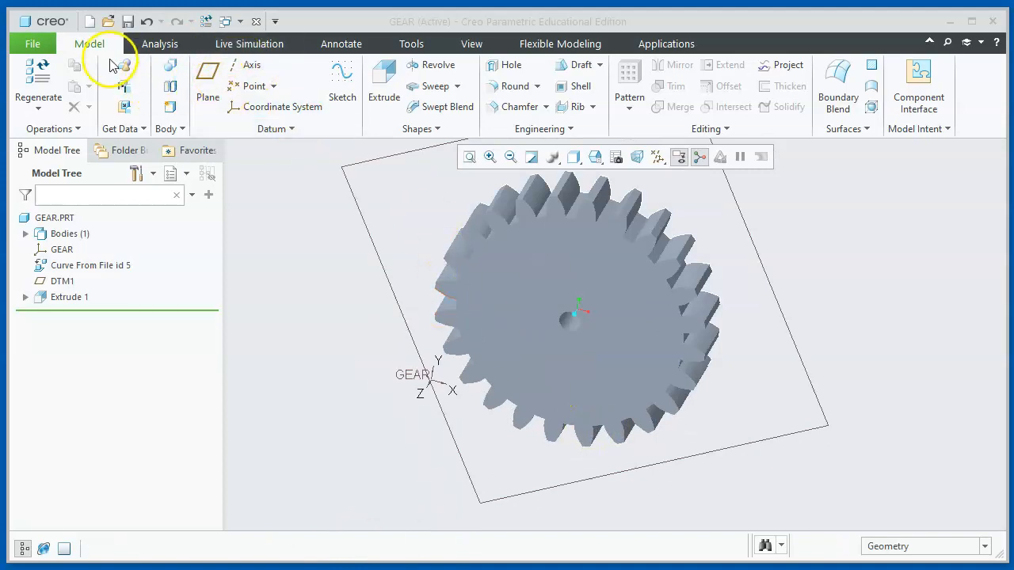
click(165, 49)
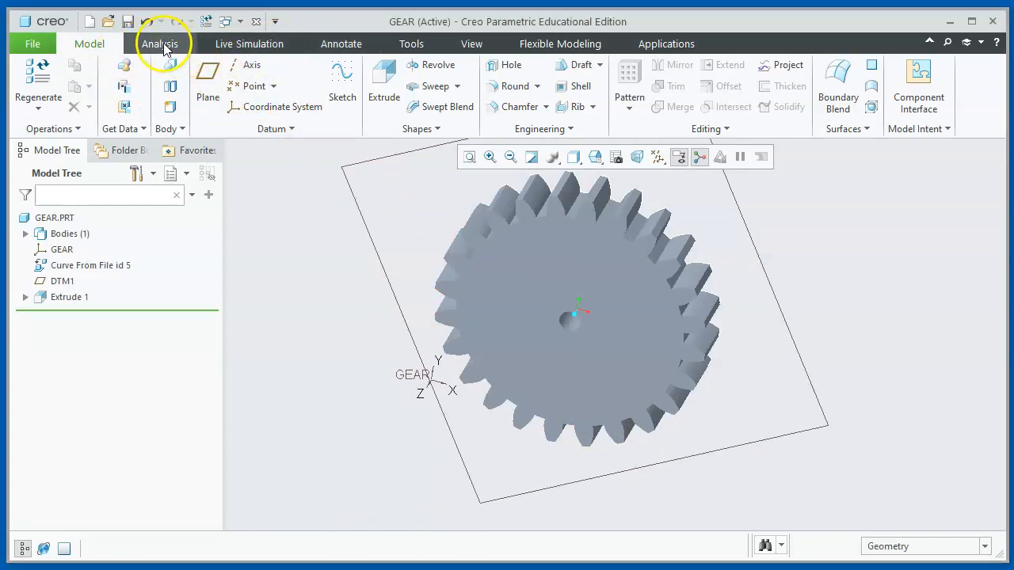
click(165, 47)
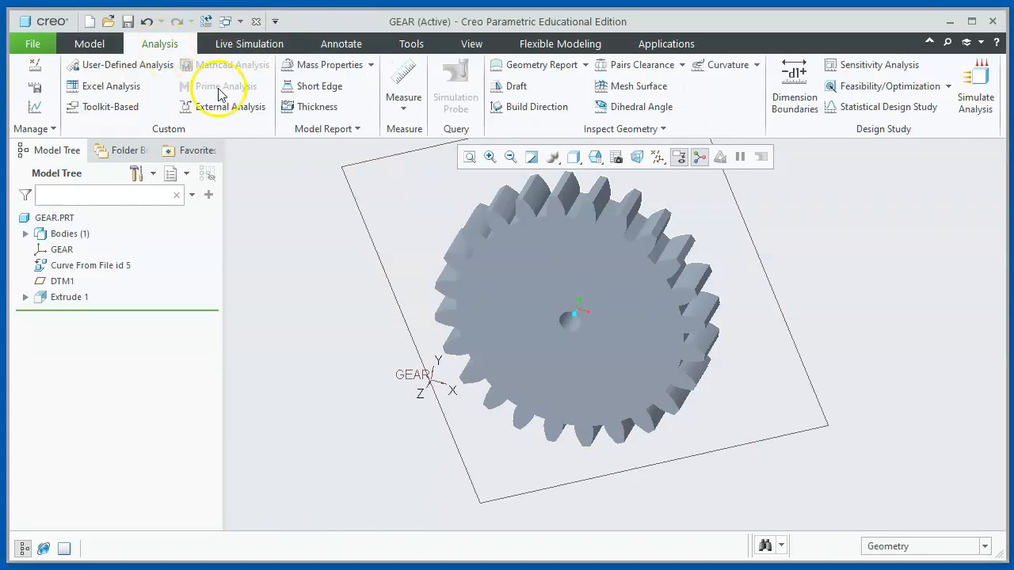
click(401, 98)
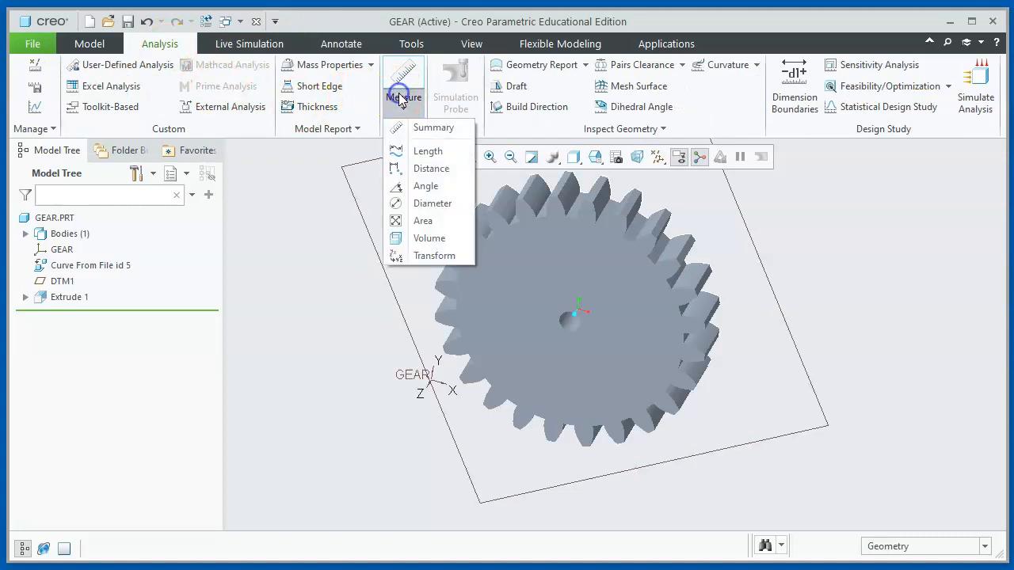
click(400, 168)
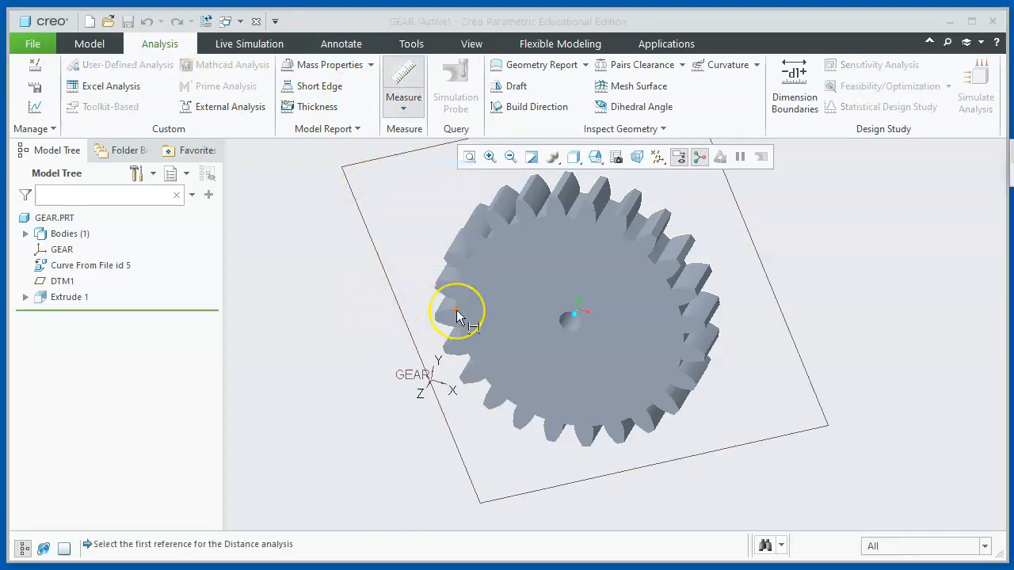
click(456, 310)
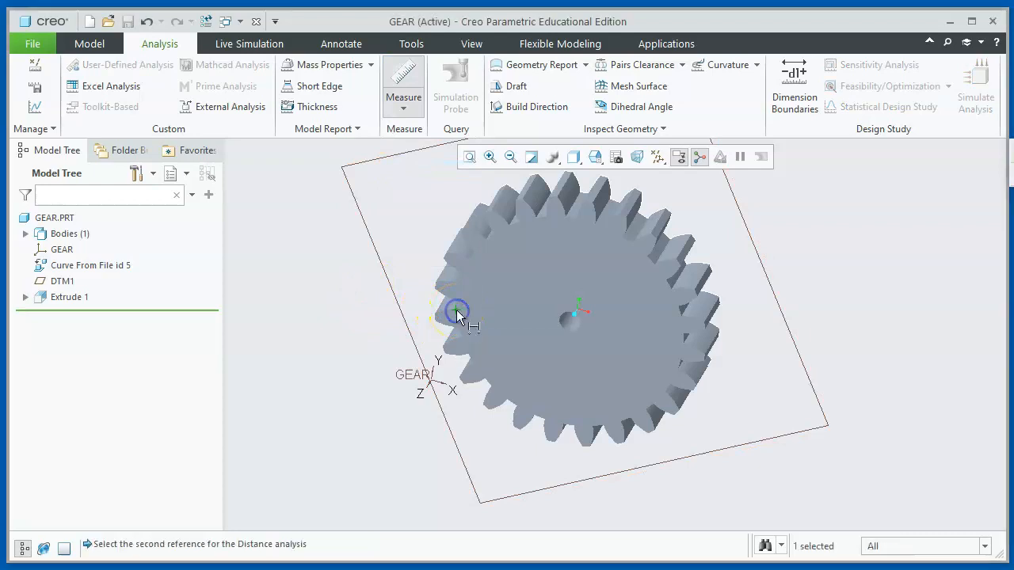
click(681, 316)
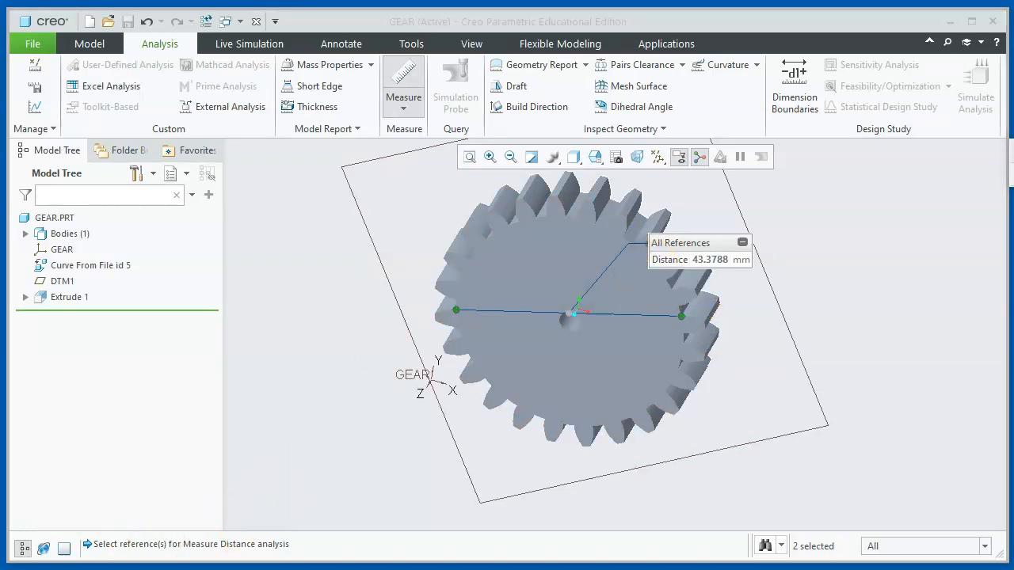
key(Escape)
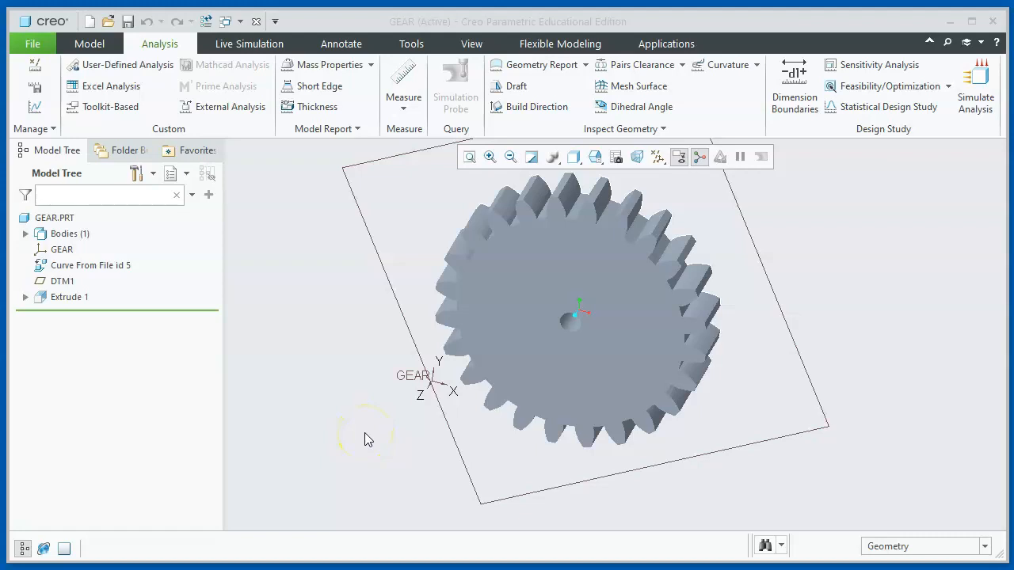
Start an Extrude with its sketch on the gear's front face and orient the sketch plane parallel to the screen
click(85, 40)
click(378, 75)
click(502, 322)
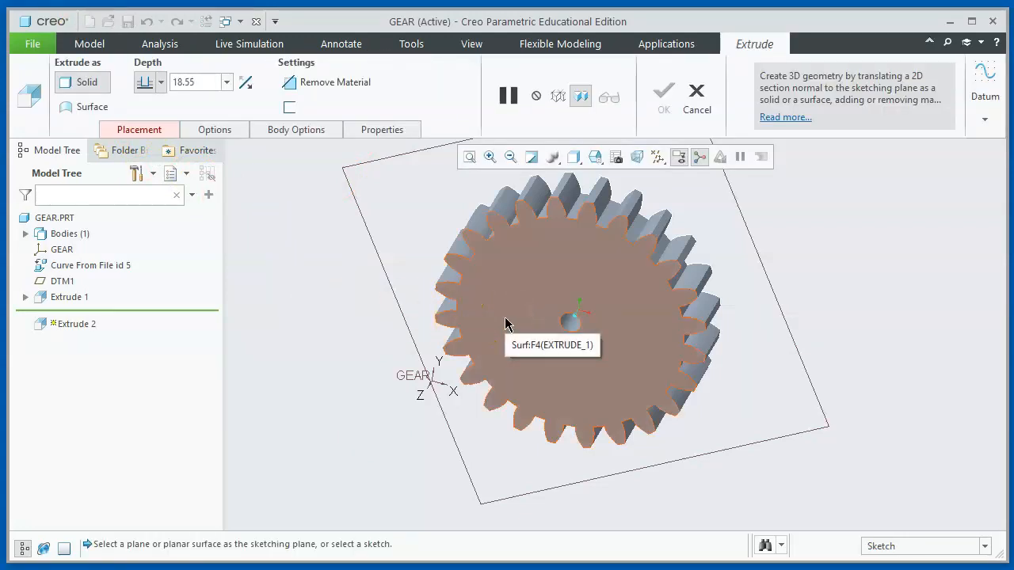
click(505, 321)
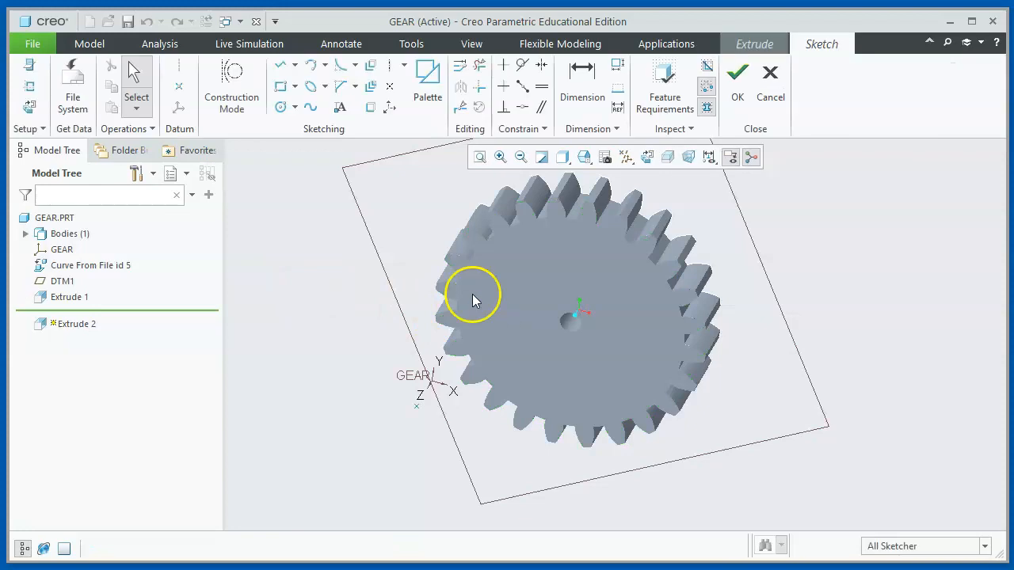
click(29, 108)
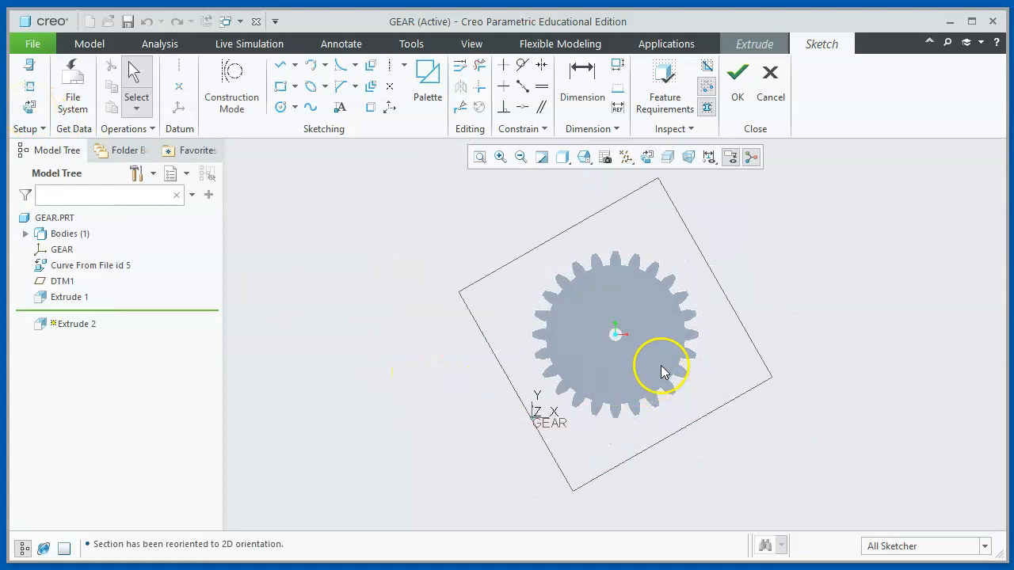
Sketch a 3 Point circle about 4 mm in diameter along the edge of the gear's centre hole
scroll(660, 365, up, 6)
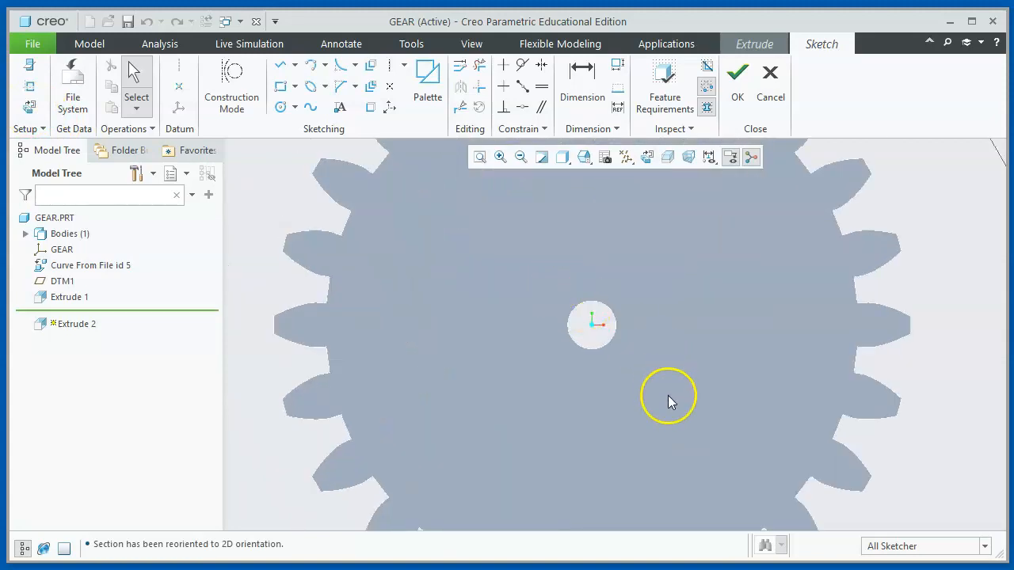
scroll(667, 395, up, 2)
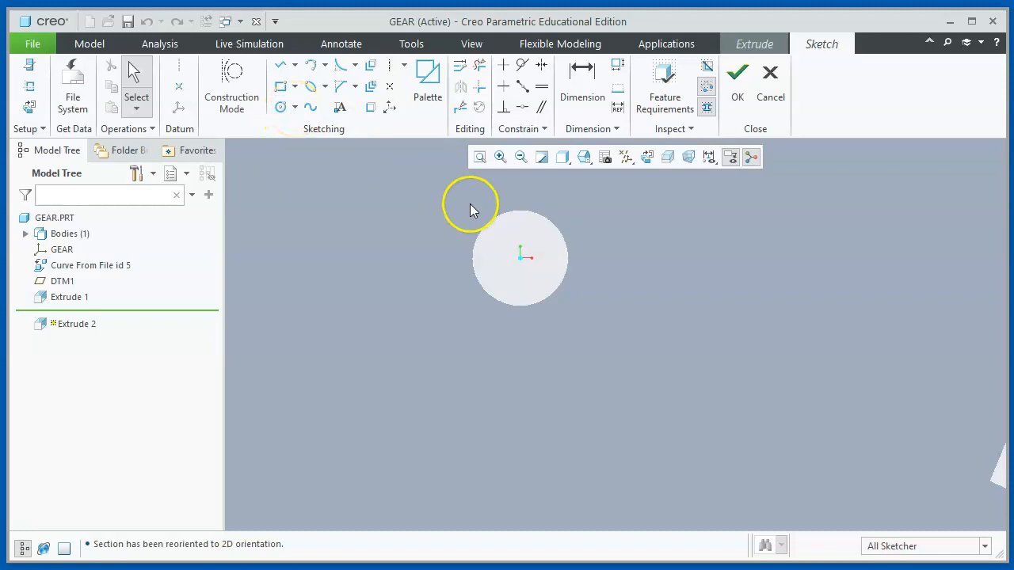
click(295, 108)
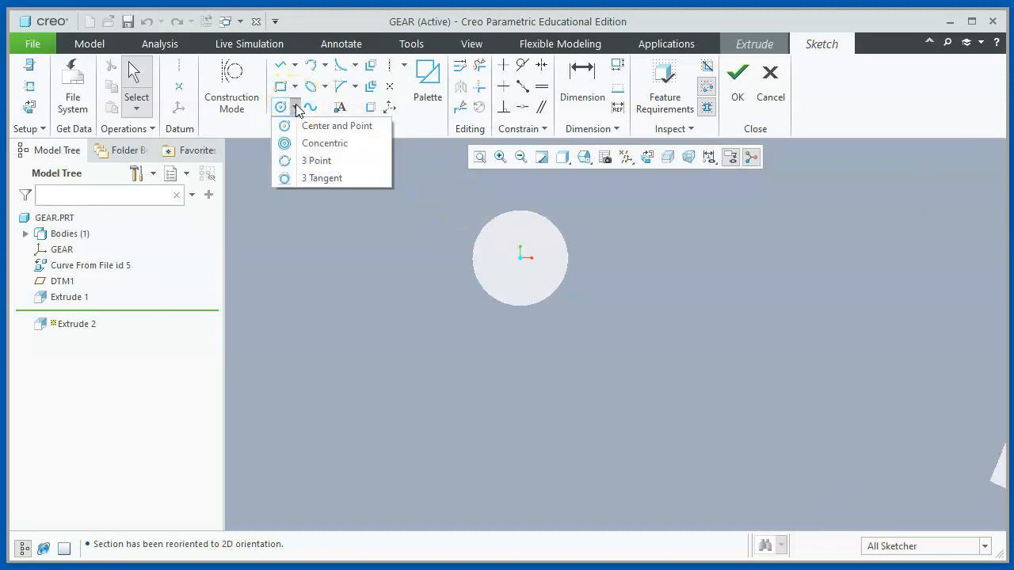
click(292, 160)
click(380, 233)
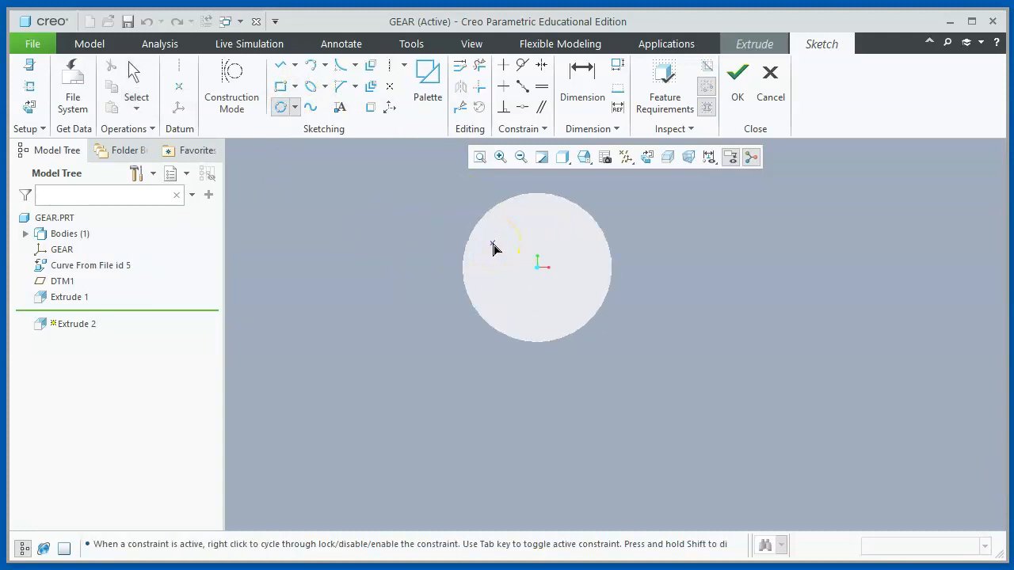
click(536, 198)
click(582, 237)
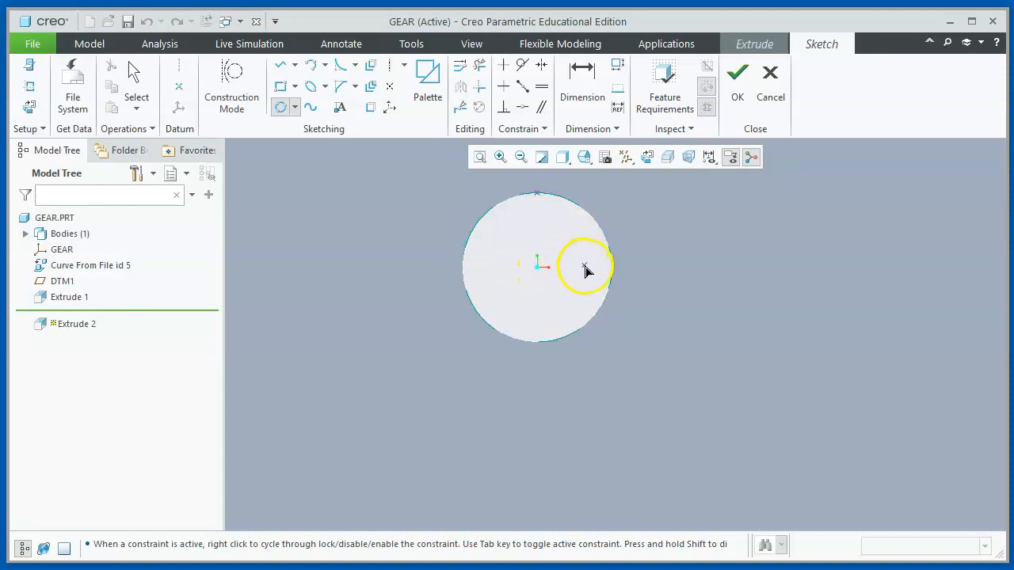
click(604, 283)
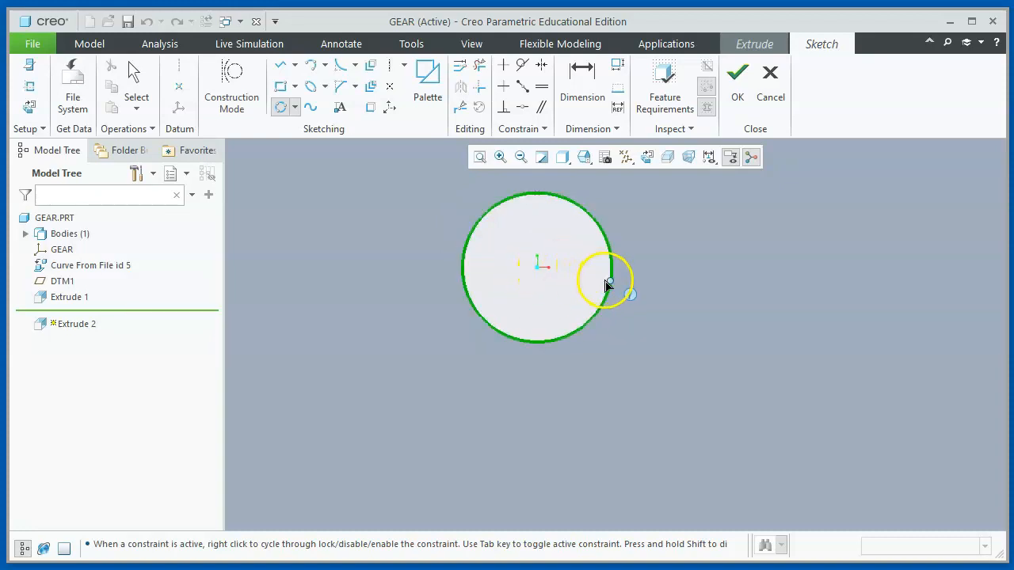
mouse_move(606, 280)
mouse_down()
mouse_move(509, 312)
mouse_move(491, 329)
mouse_up()
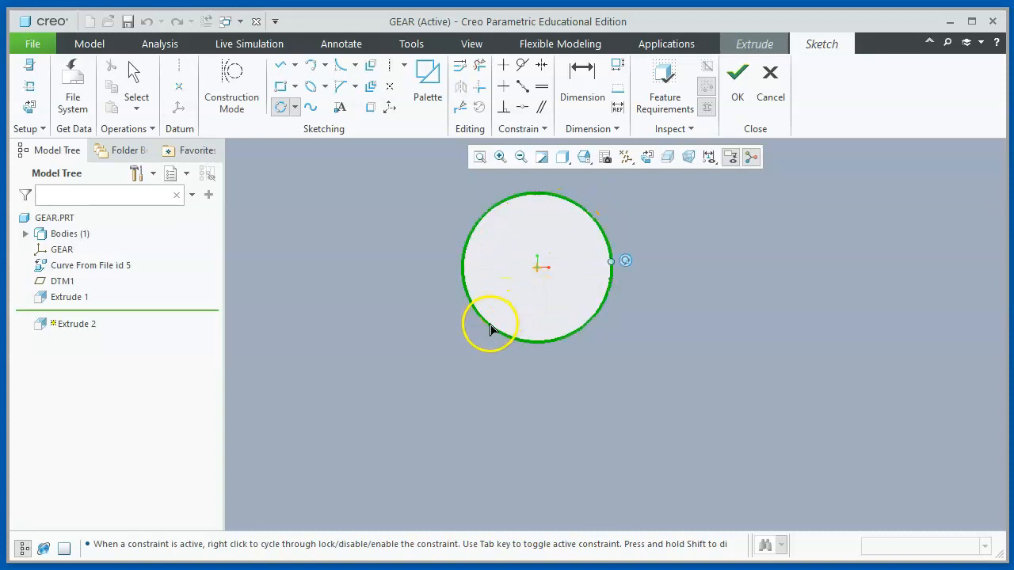
click(485, 326)
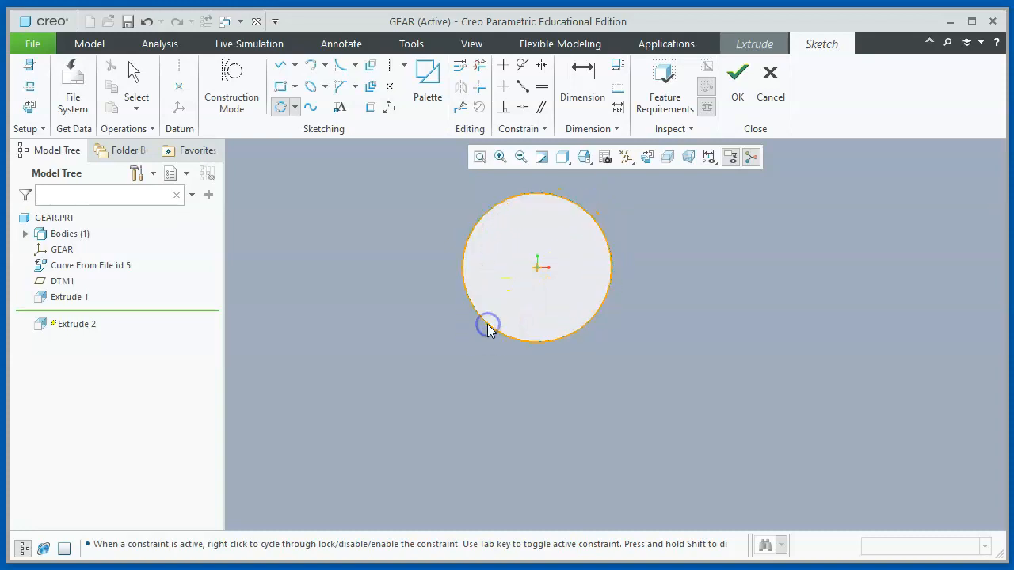
middle_click(628, 383)
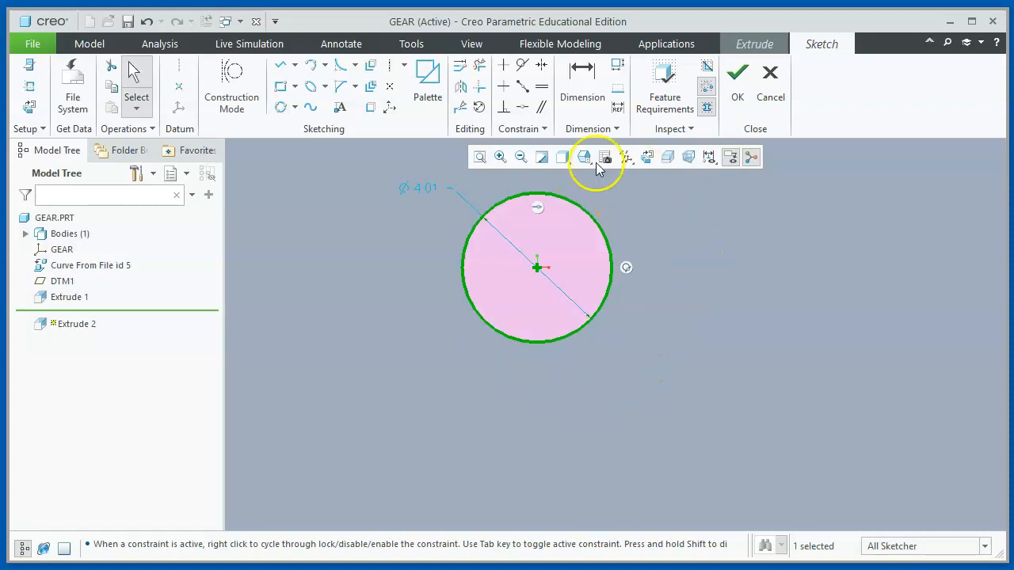
Sketch a Center and Point circle about 12.8 mm in diameter around the centre hole, concentric with the existing circle
scroll(576, 231, down, 6)
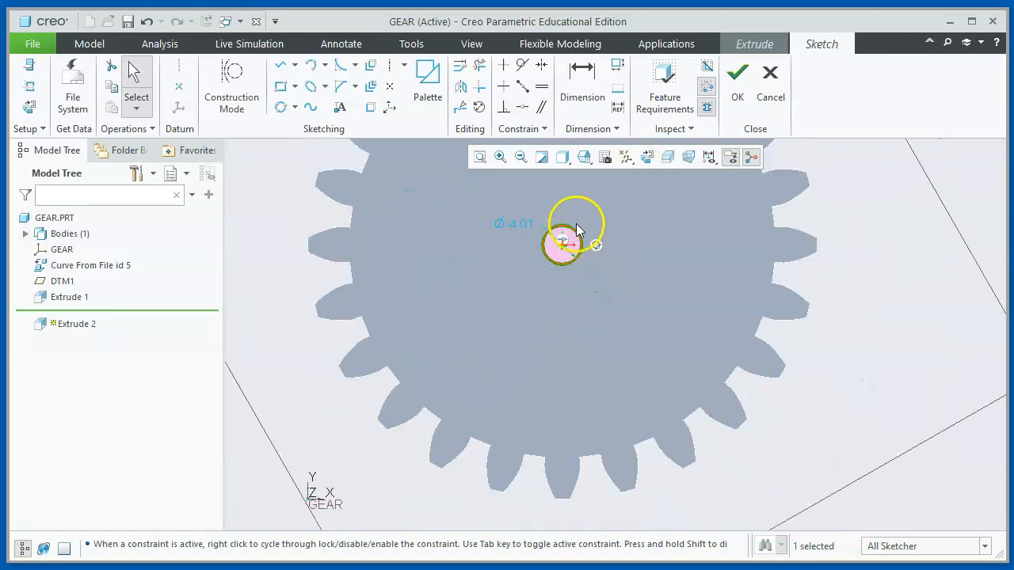
scroll(600, 207, up, 2)
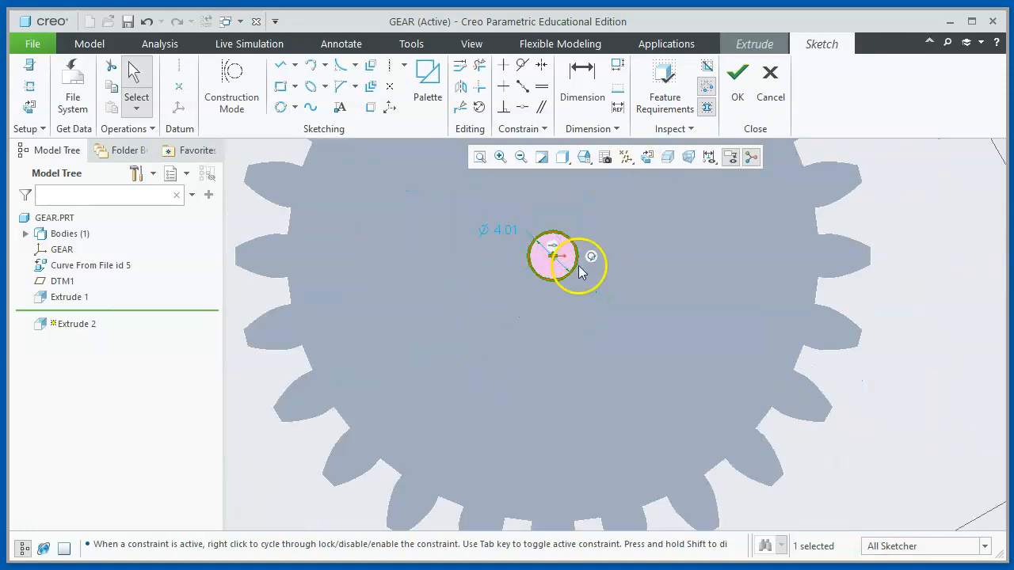
click(295, 107)
click(315, 127)
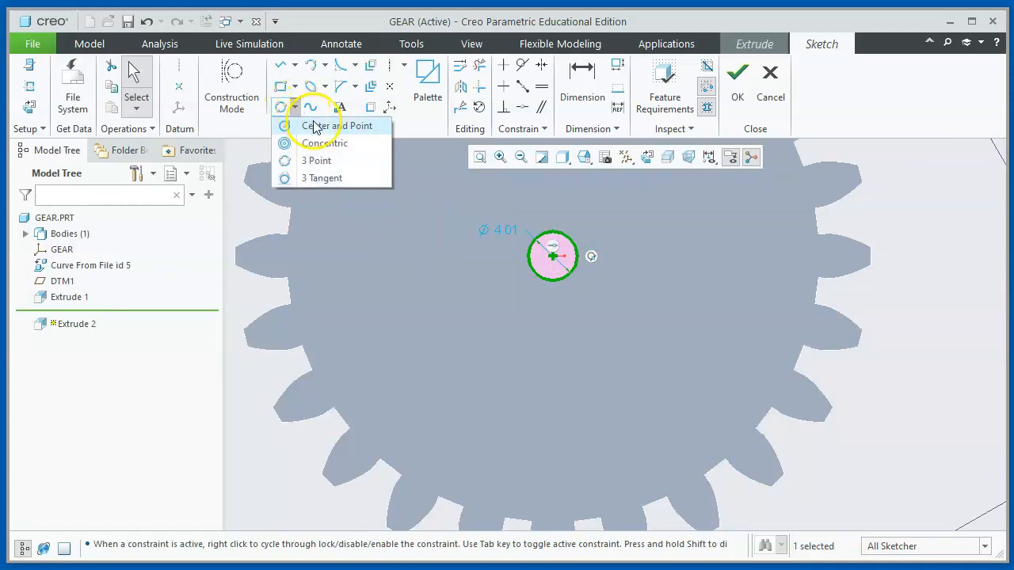
scroll(559, 261, up, 3)
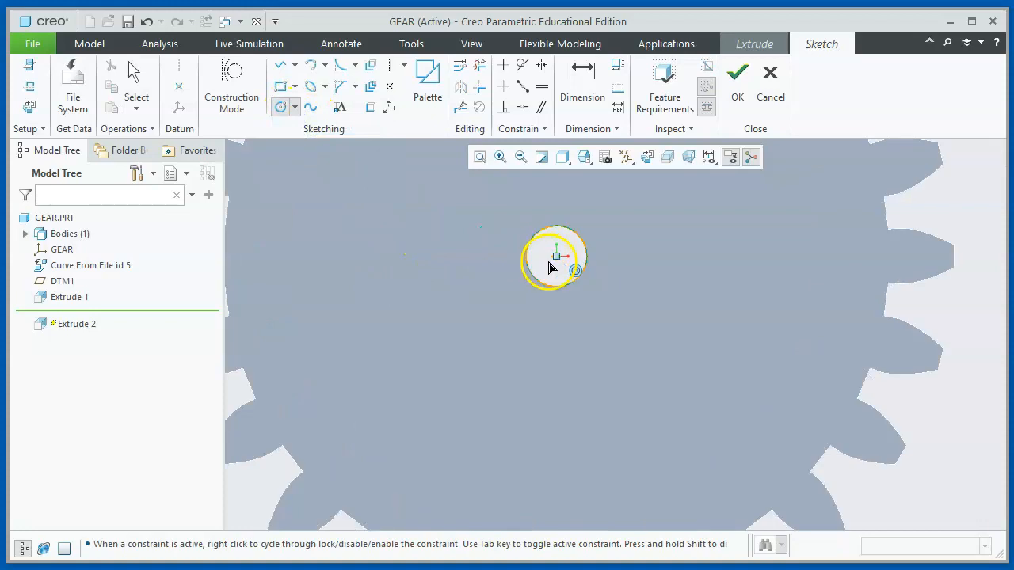
click(582, 287)
click(569, 270)
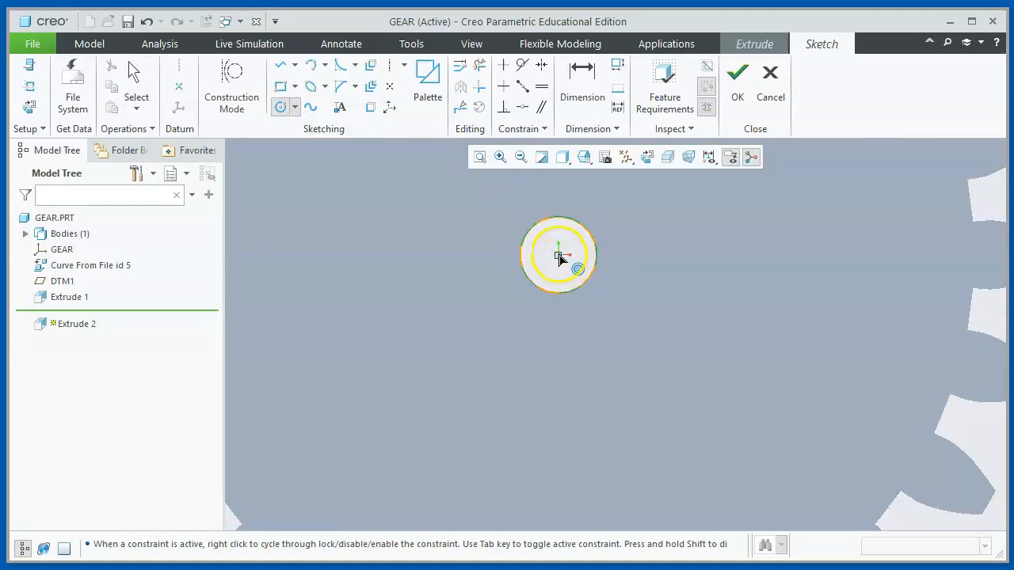
click(666, 314)
middle_click(606, 302)
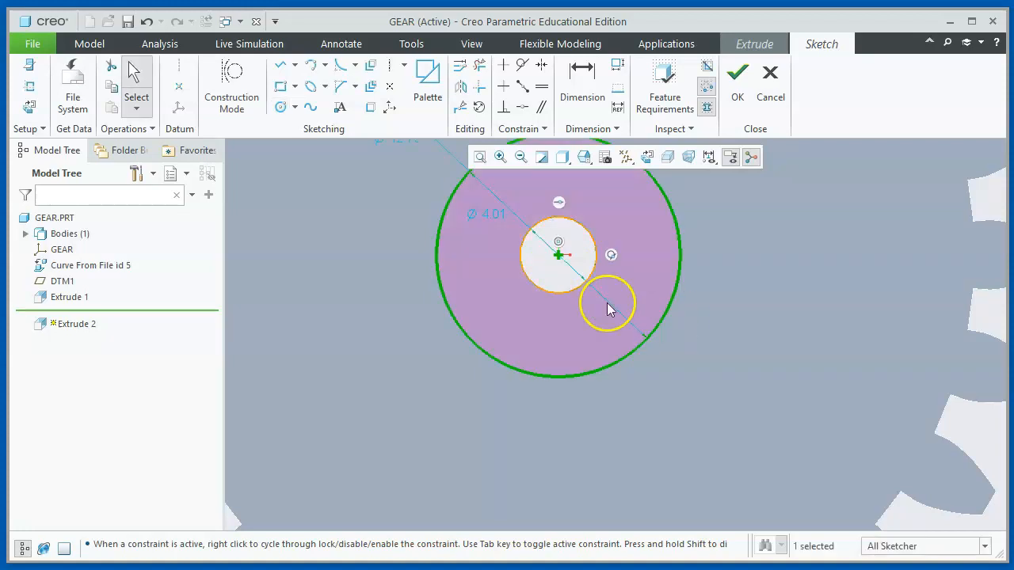
Try to set the diameter of the sketch's inner circle to 10 mm
double_click(485, 216)
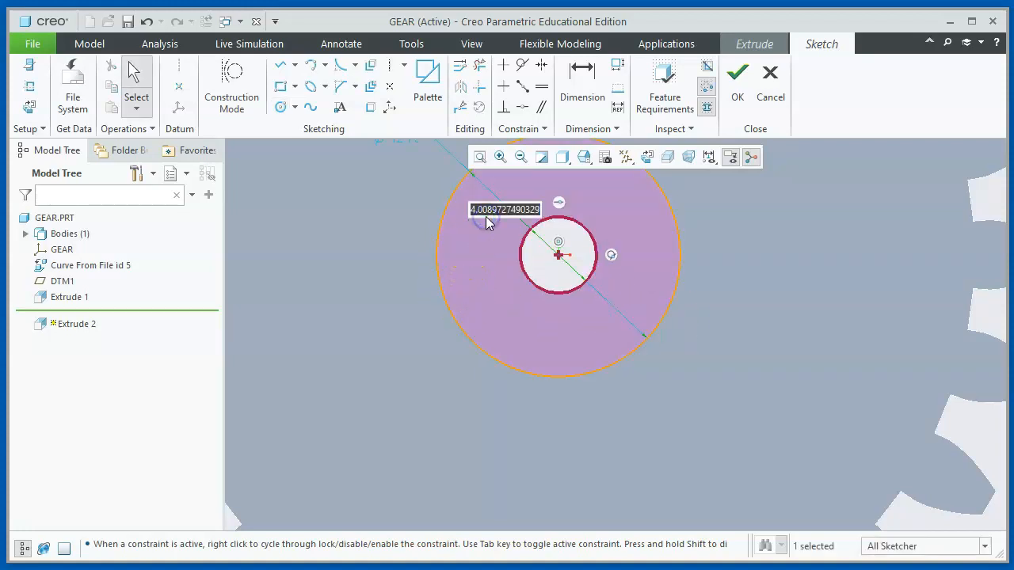
text(10)
scroll(740, 310, down, 2)
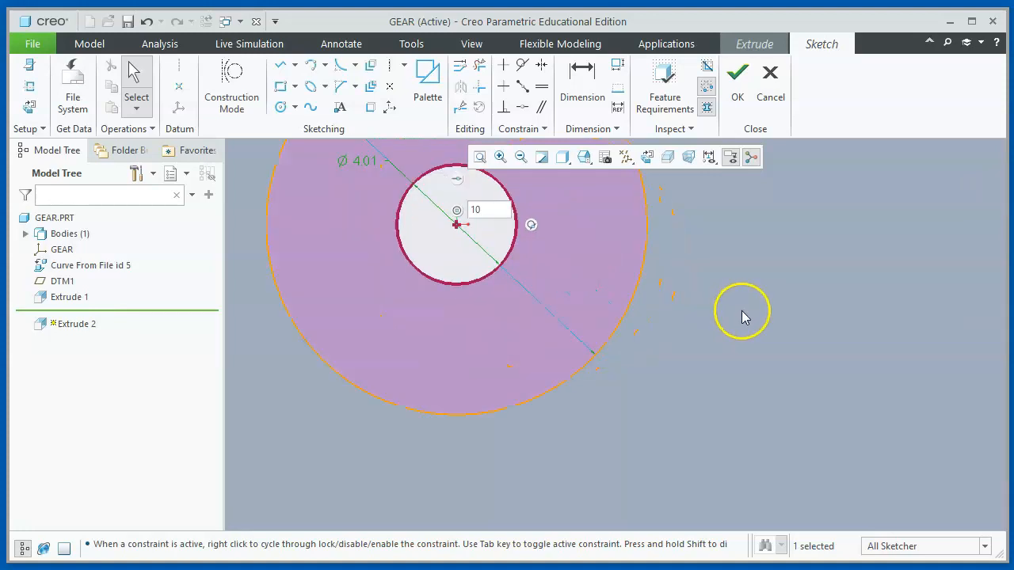
scroll(742, 315, up, 3)
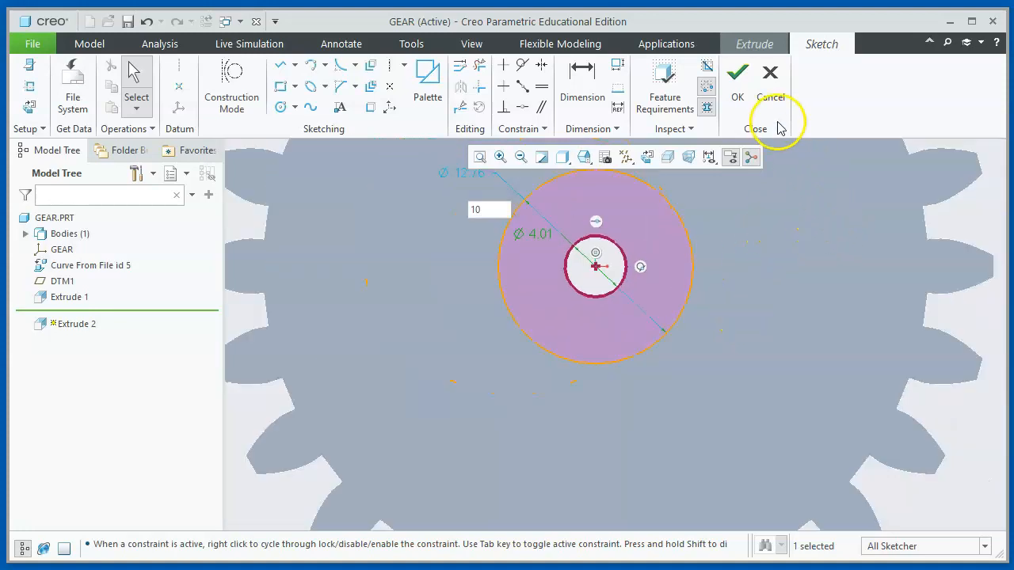
Accept the hub sketch and extrude it as a solid 10 mm out from the gear's front face
click(737, 83)
mouse_move(747, 245)
middle_down()
mouse_move(758, 265)
mouse_move(720, 274)
middle_up()
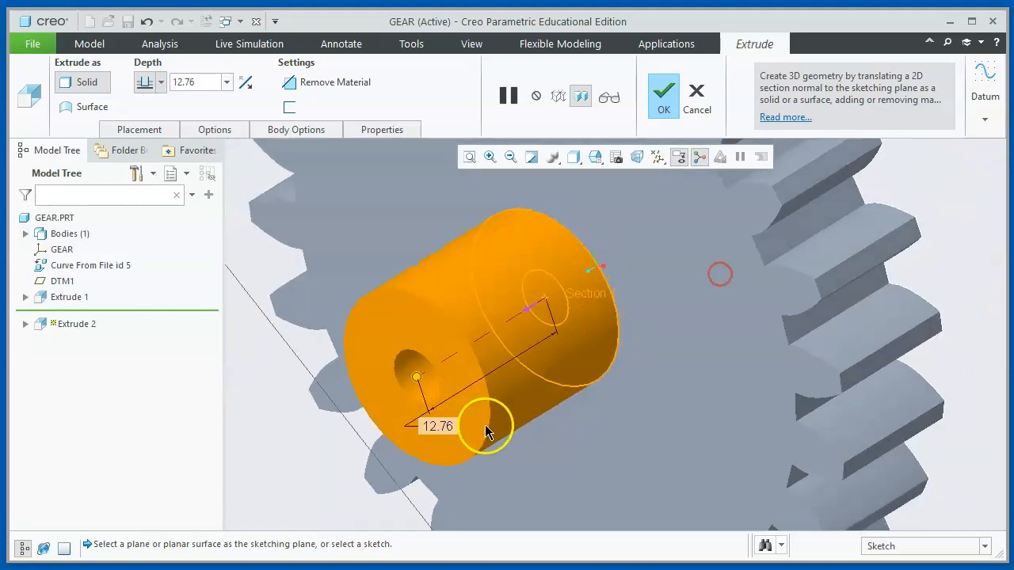
double_click(441, 428)
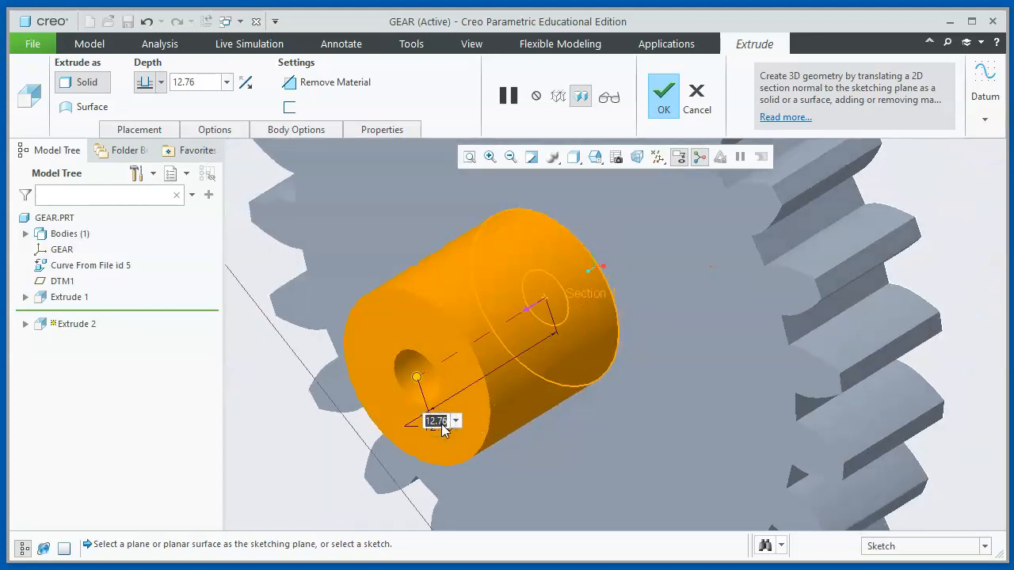
text(10)
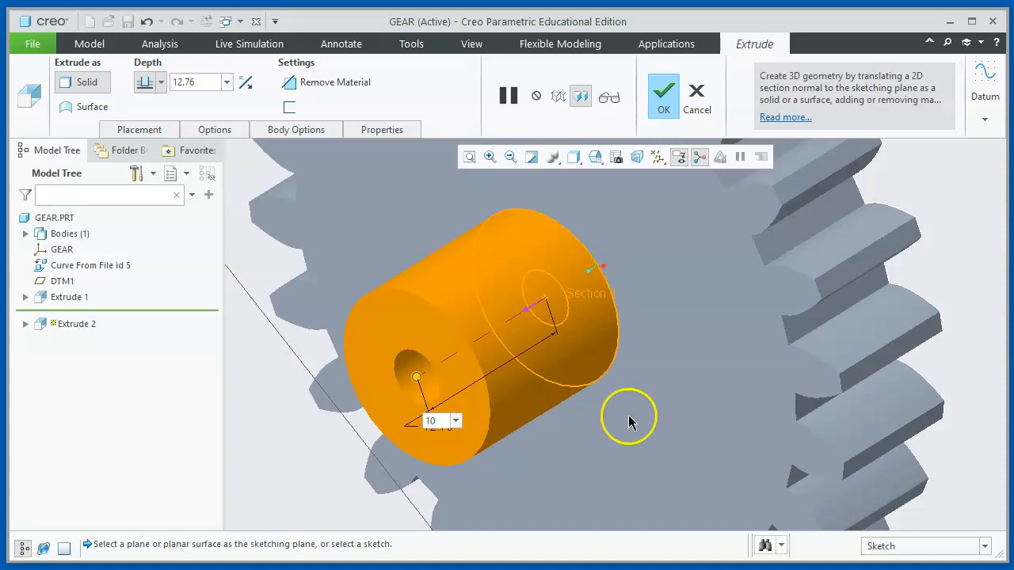
middle_click(689, 391)
double_click(437, 429)
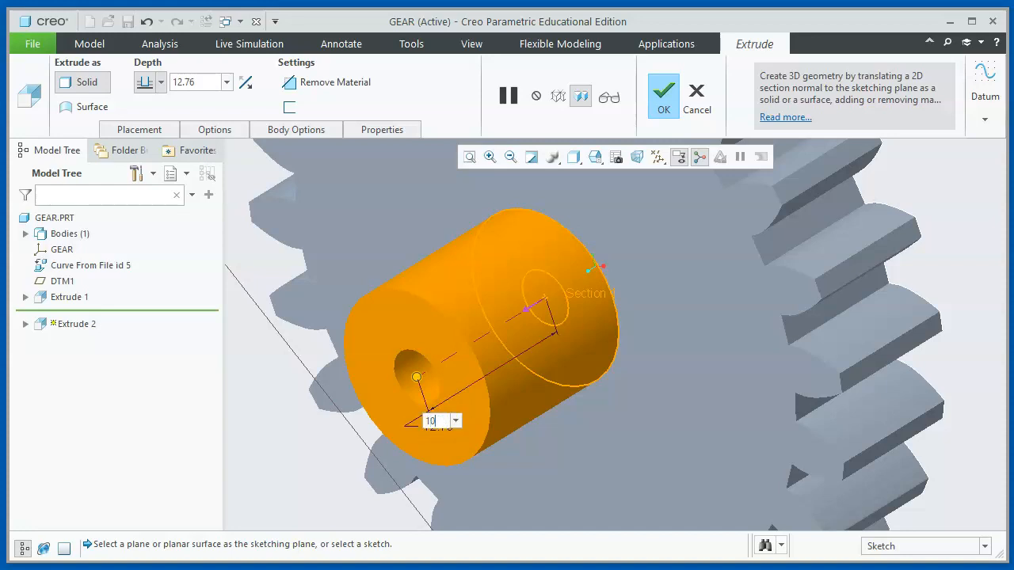
key(Return)
middle_drag(679, 437, 686, 458)
click(662, 95)
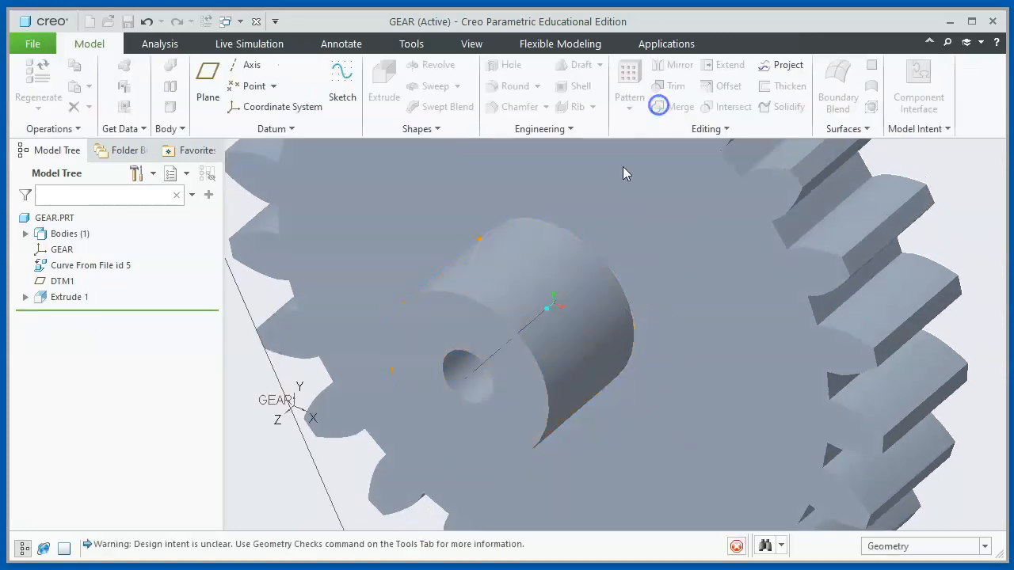
scroll(472, 332, down, 5)
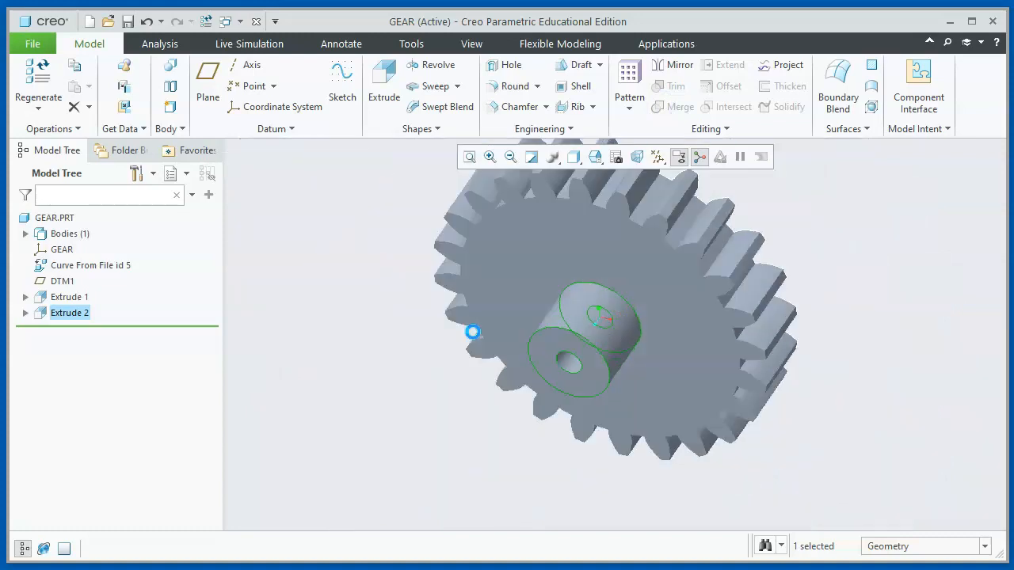
middle_drag(733, 310, 536, 391)
scroll(736, 362, up, 5)
middle_drag(607, 373, 626, 417)
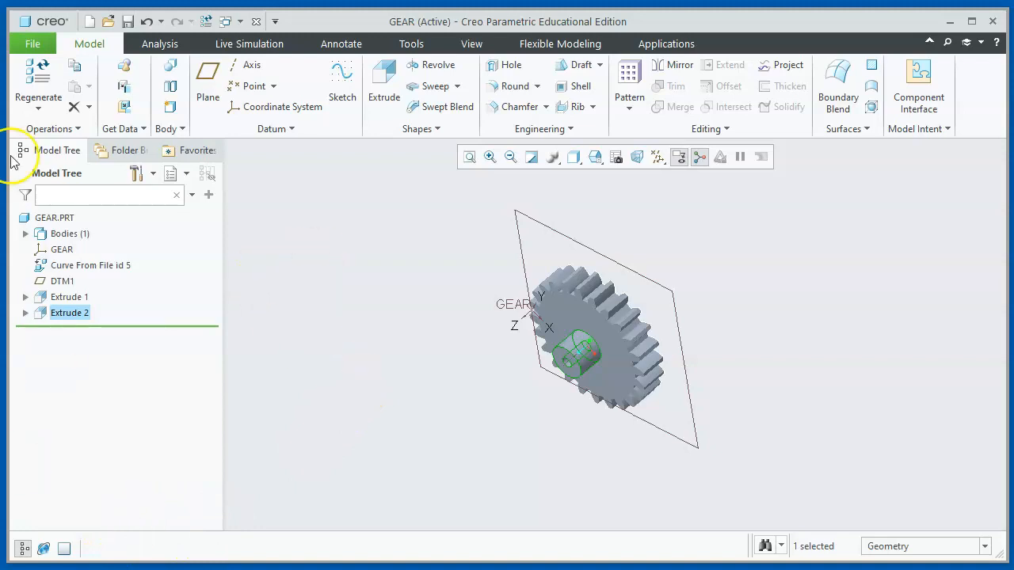
Save a copy of the gear part as a Stereolithography (*.stl) file named gear in the Gear_Demo folder
click(29, 49)
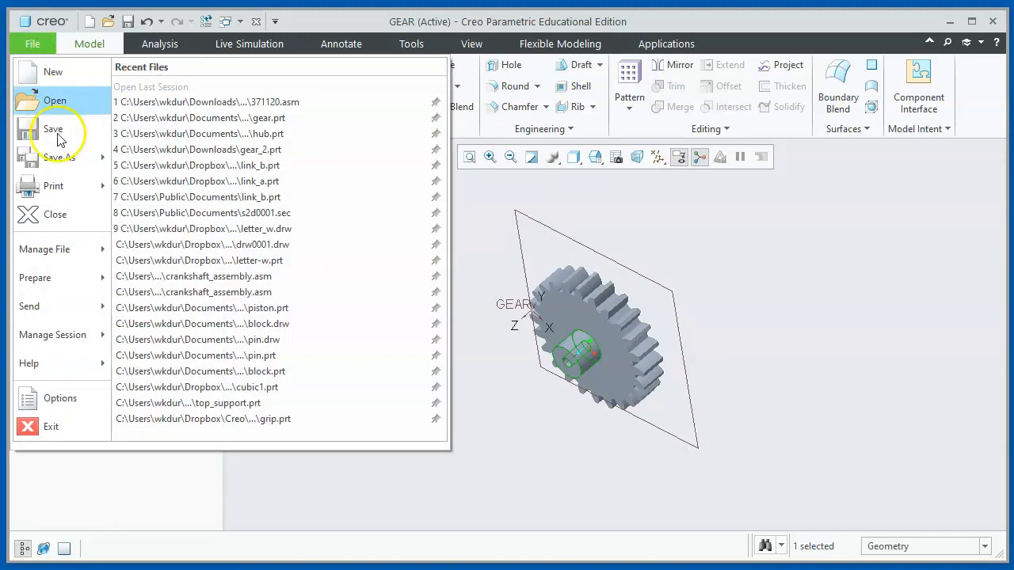
mouse_move(63, 159)
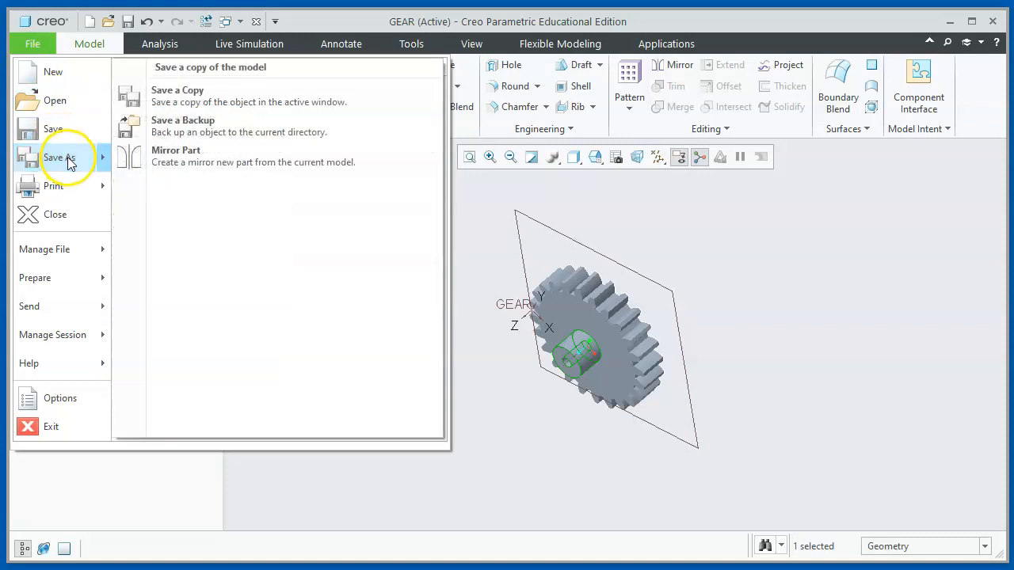
click(193, 109)
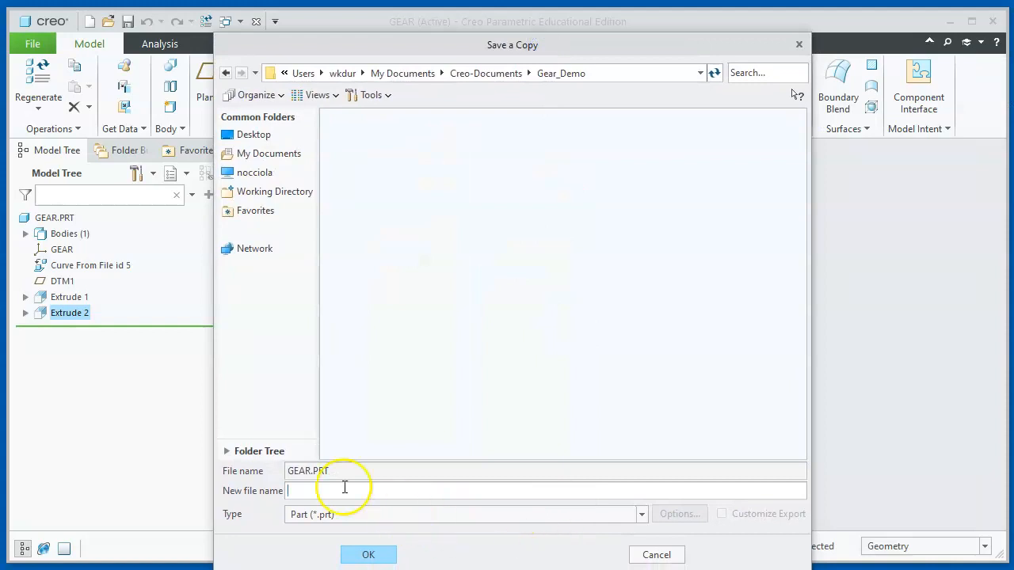
click(643, 517)
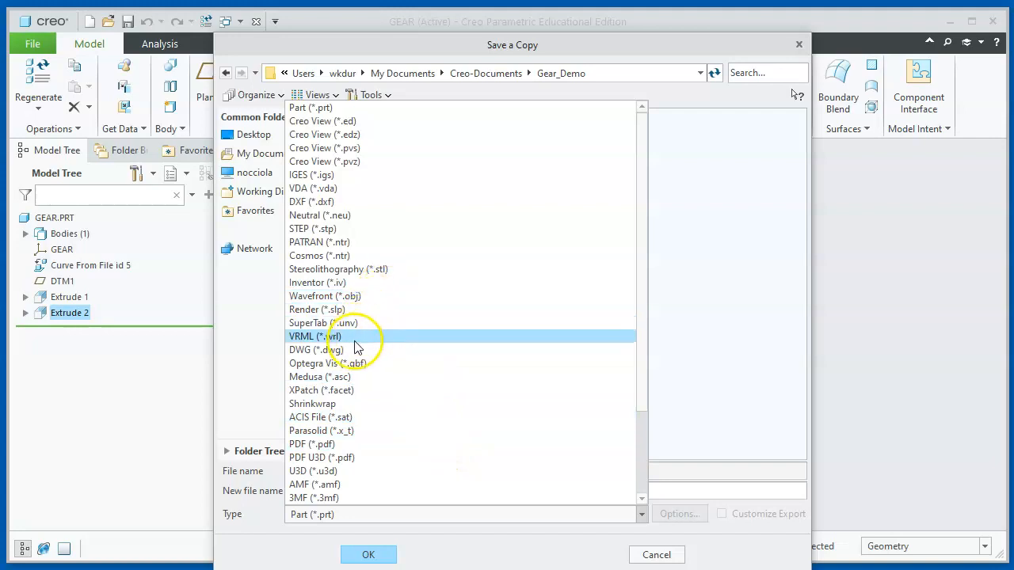
scroll(354, 353, down, 3)
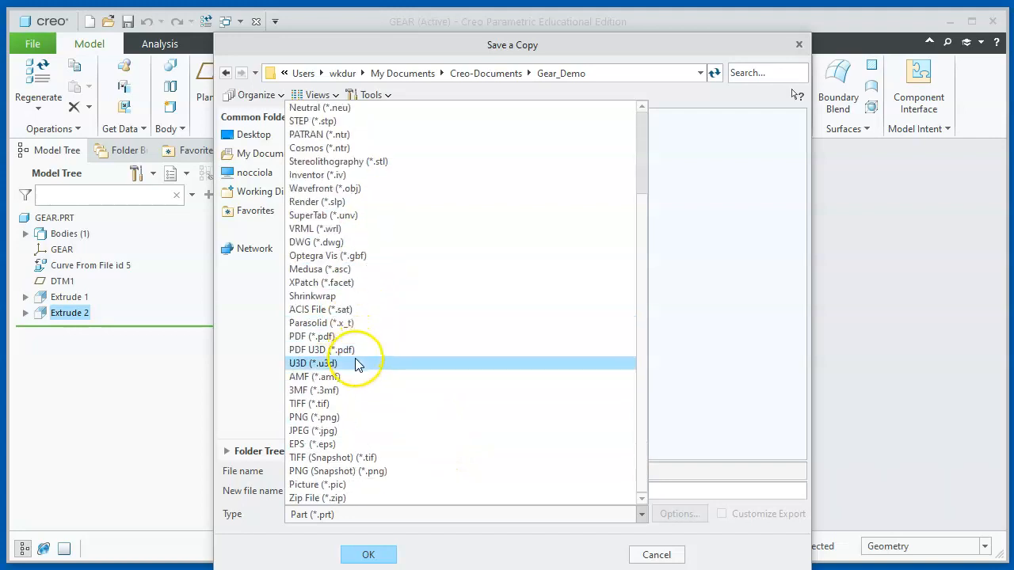
scroll(355, 372, up, 3)
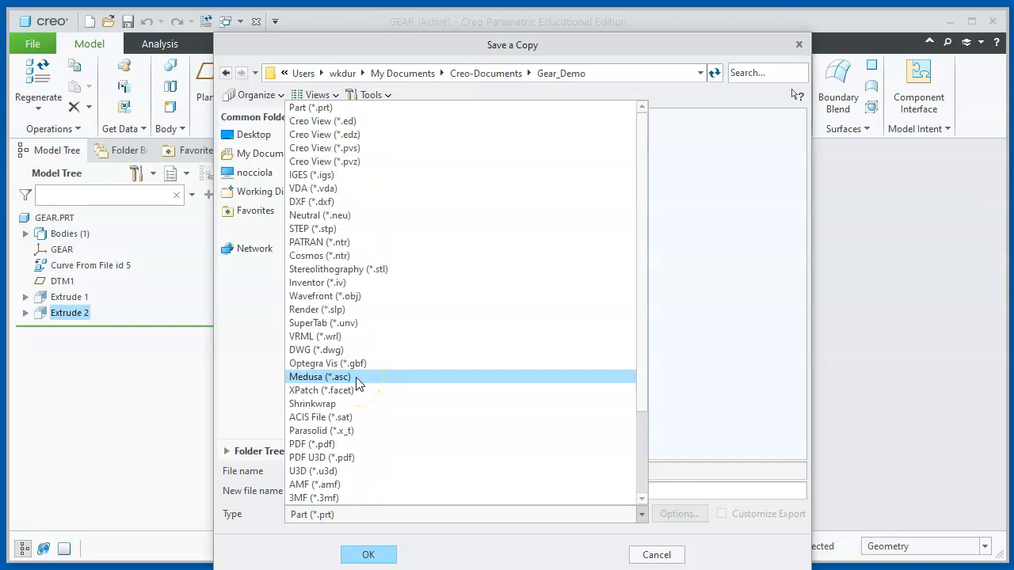
click(349, 269)
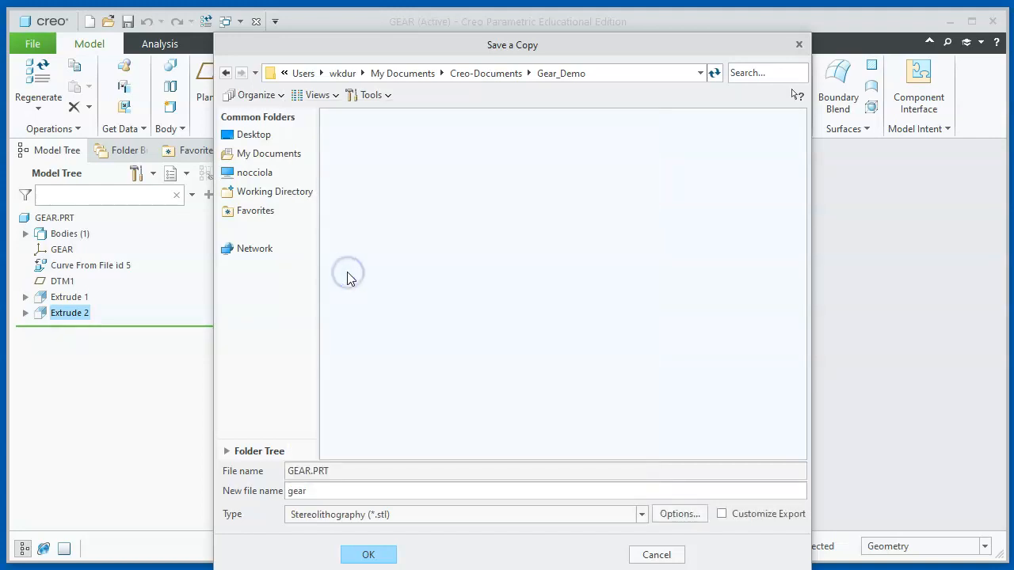
click(364, 554)
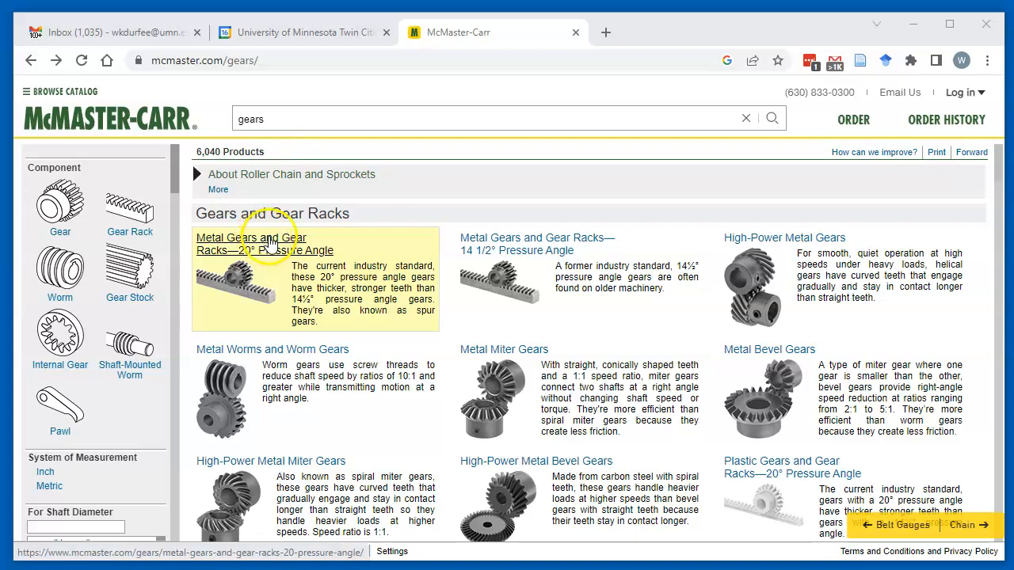
Switch to the McMaster-Carr gears catalogue in the browser and filter it to inch Gear components for a 1/8" shaft with 24 teeth
click(57, 203)
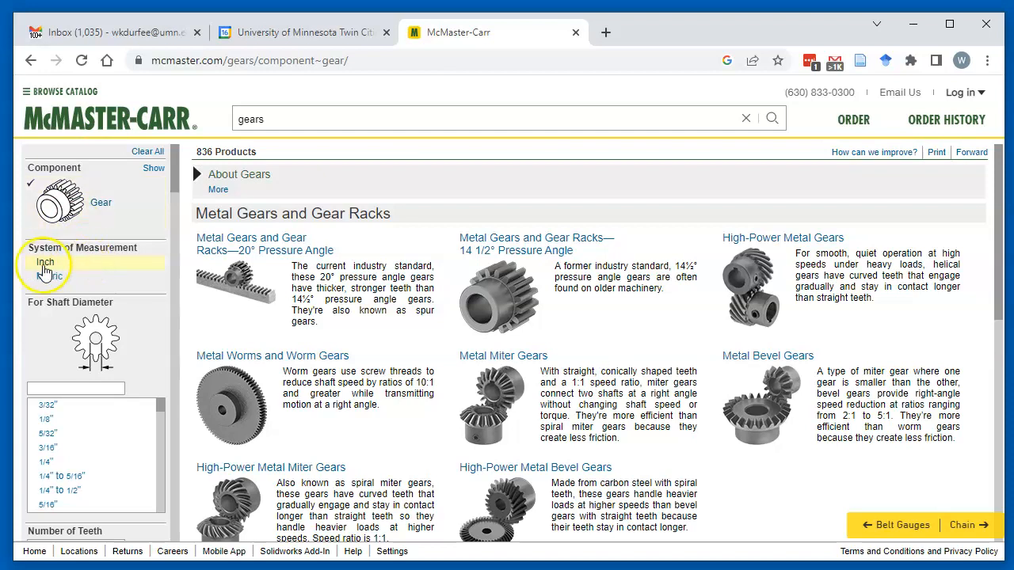
click(45, 263)
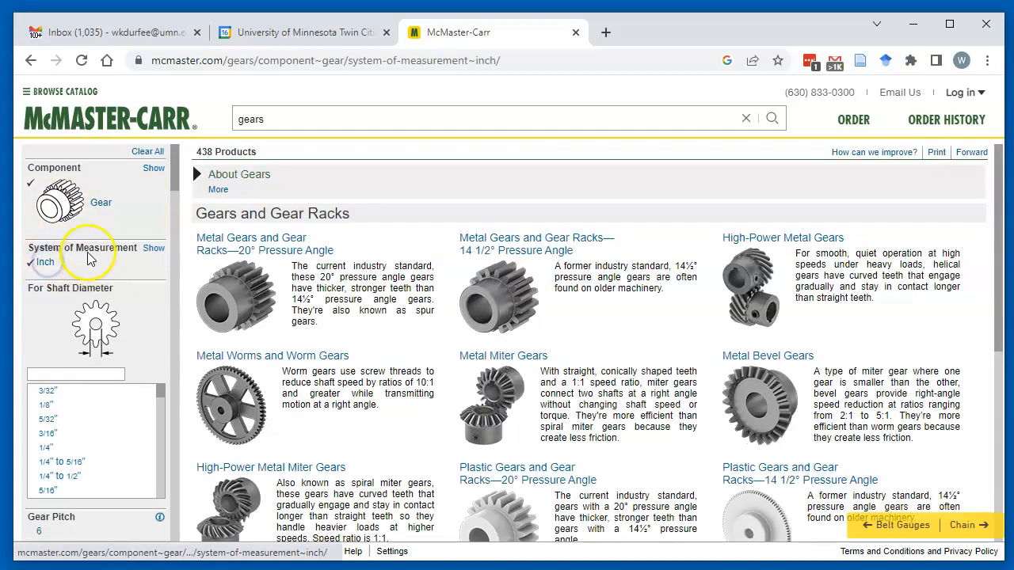
scroll(95, 289, down, 1)
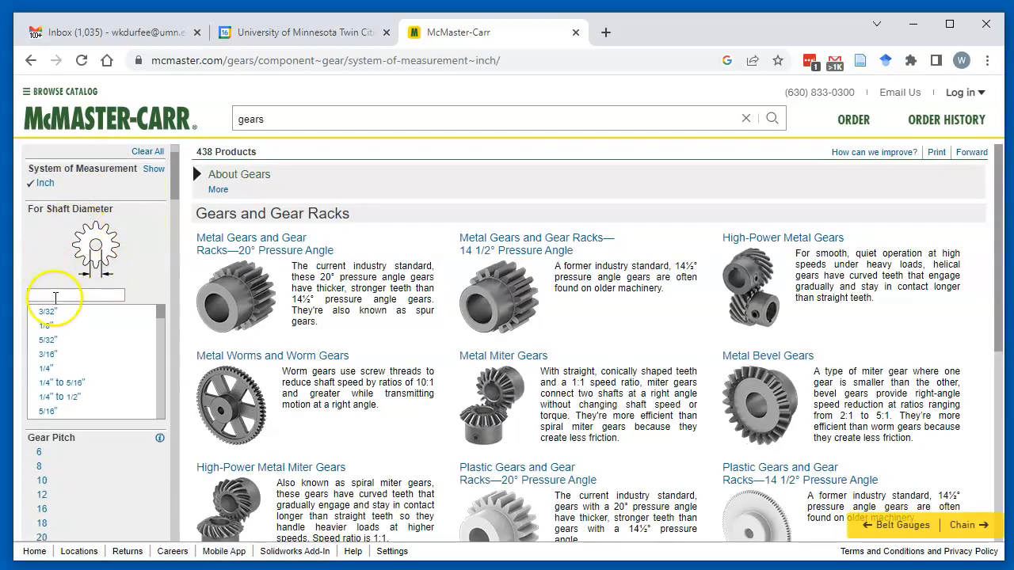
click(45, 325)
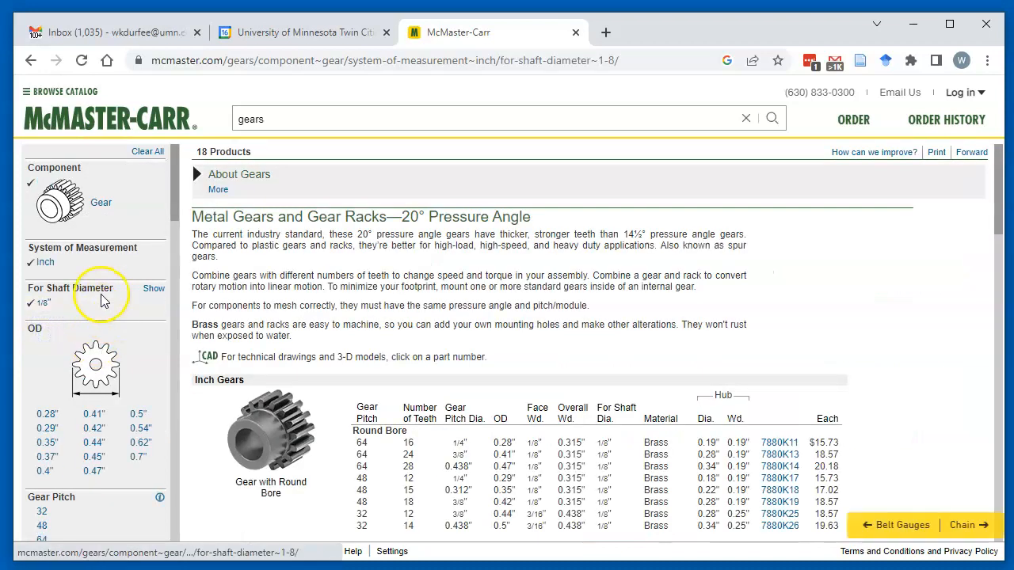
scroll(100, 331, down, 2)
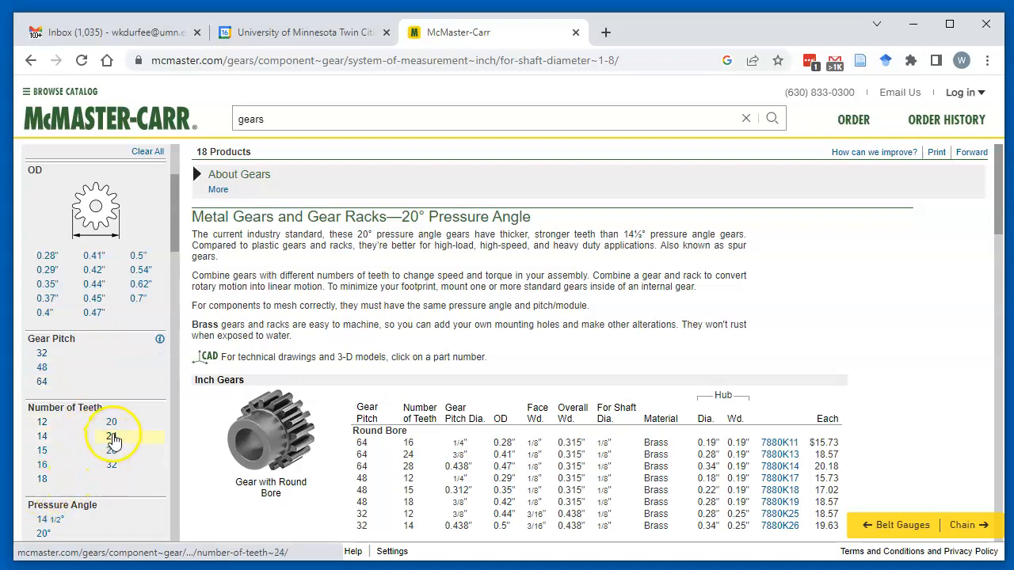
click(111, 438)
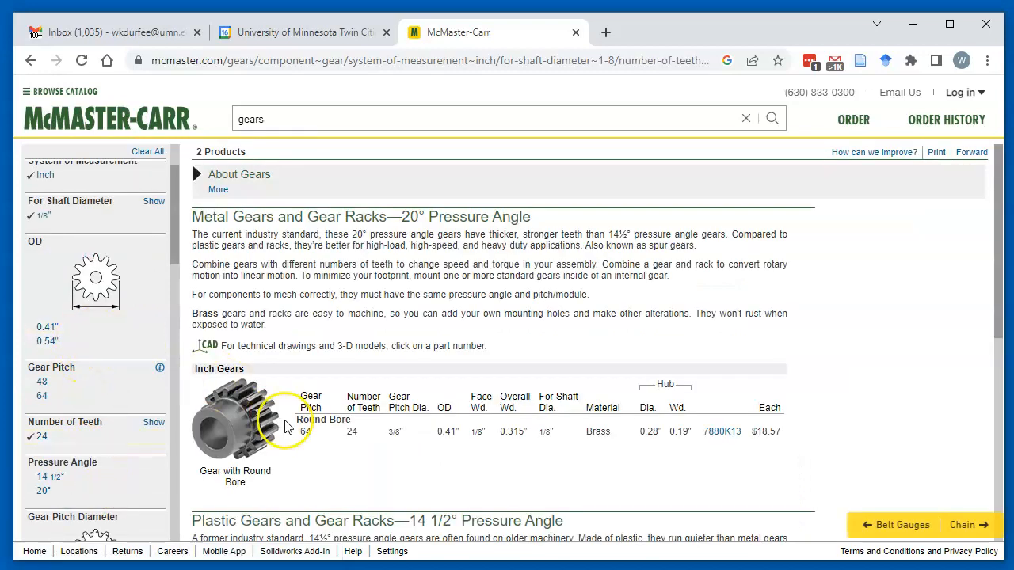
Download the 3-D IGES model of the 64-pitch, 24-tooth brass gear, part number 7880K13
scroll(289, 436, down, 1)
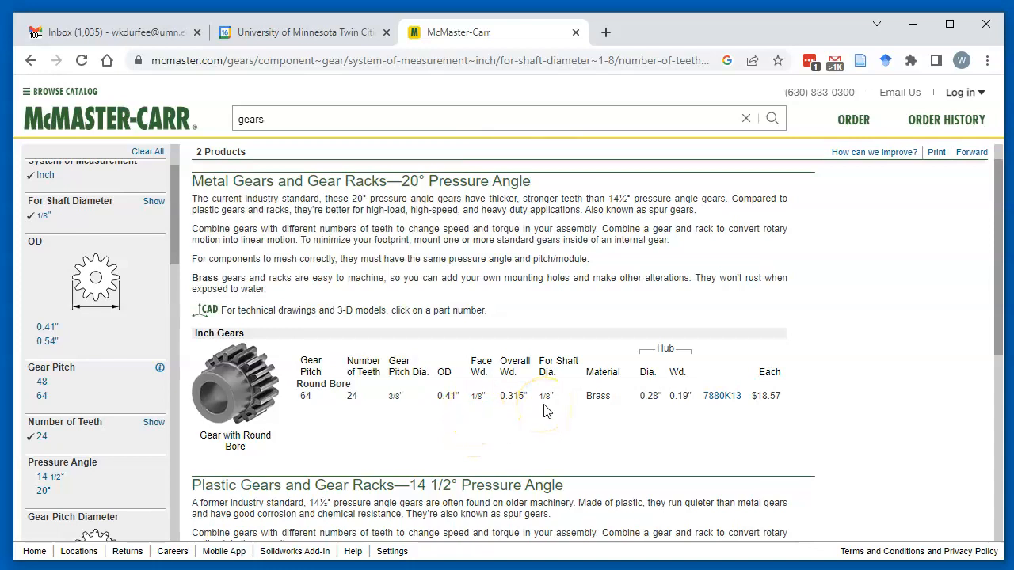
click(718, 398)
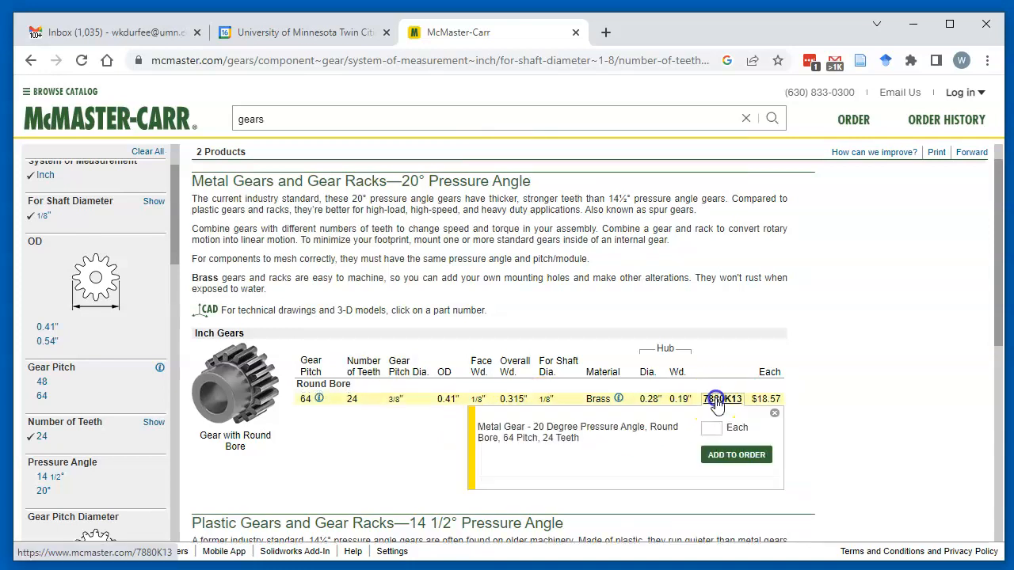
scroll(467, 324, down, 1)
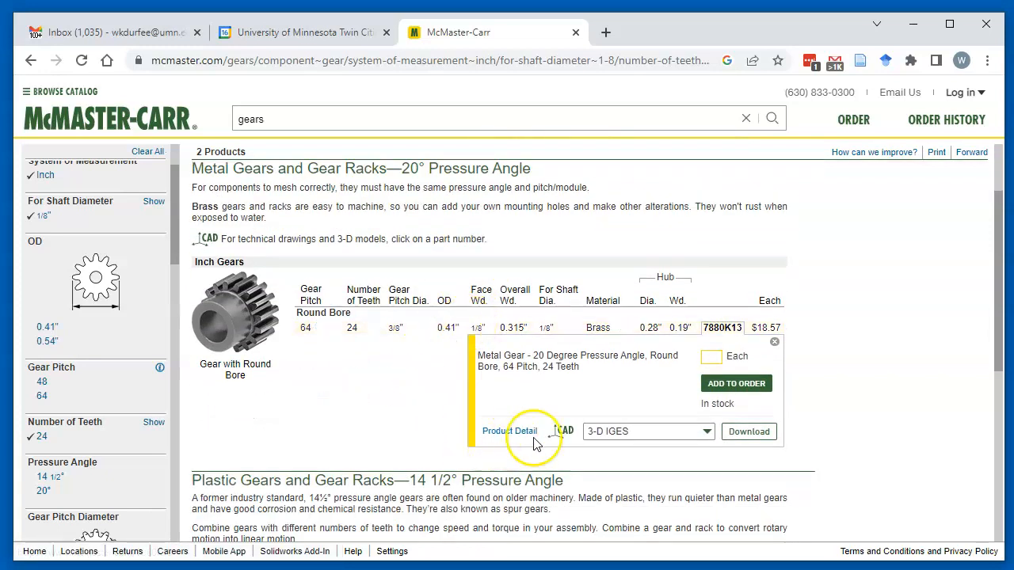
click(707, 433)
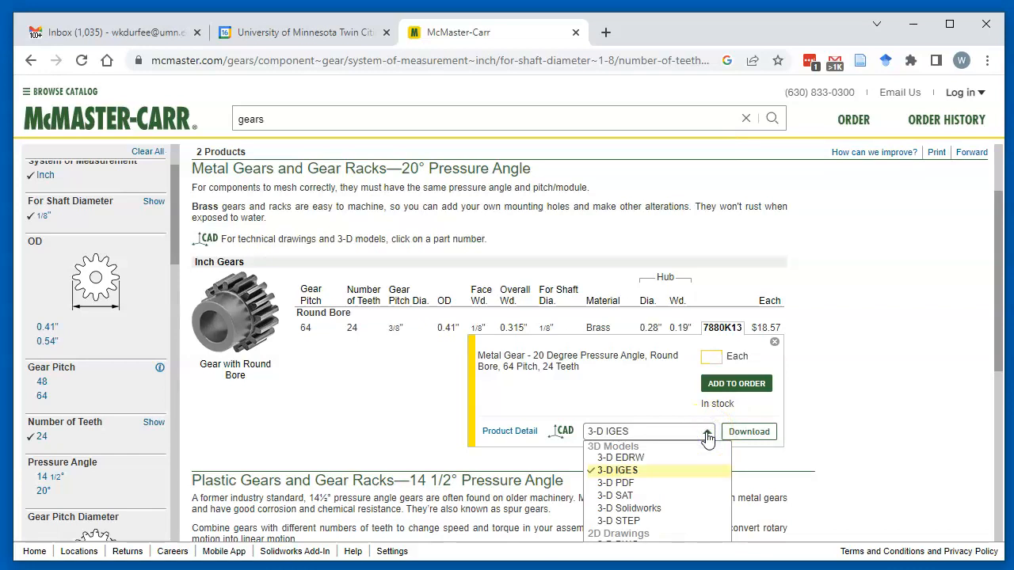
scroll(680, 493, down, 1)
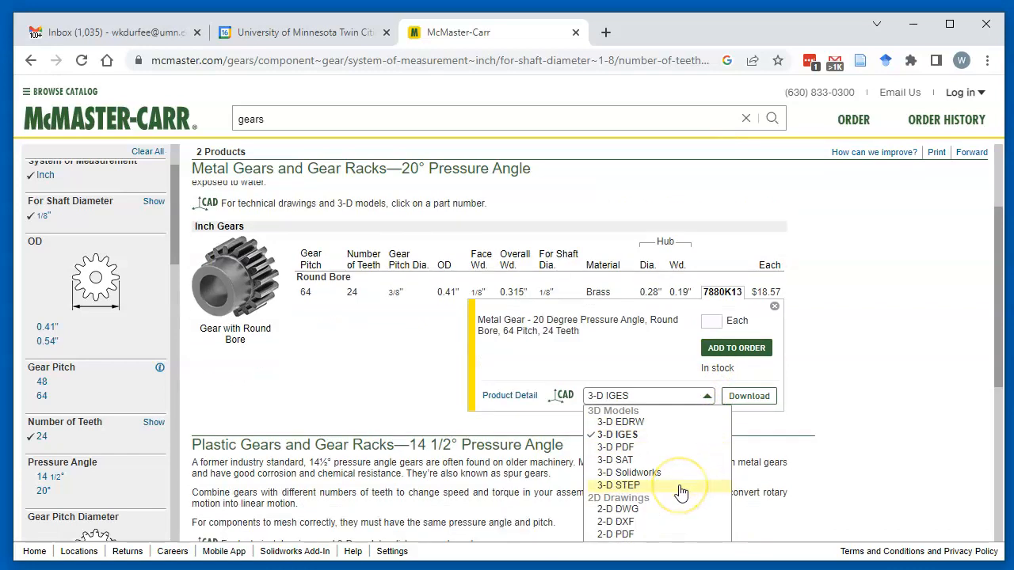
click(628, 433)
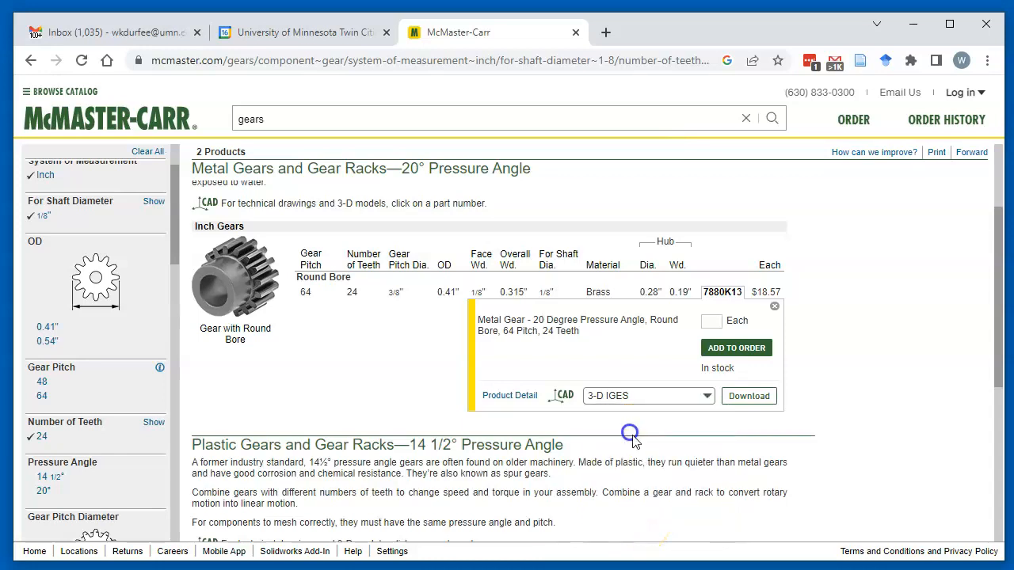
click(748, 399)
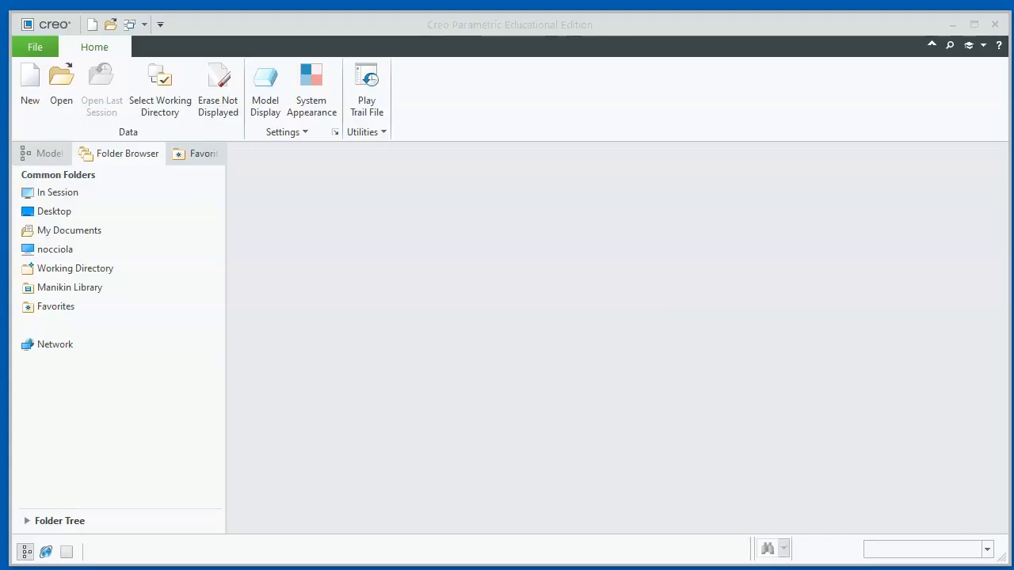
Switch to Creo Parametric and import "7880K13_Metal Gear - 20 Degree Pressure Angle.IGS" from the Gear_Demo folder as a part with the Automatic import type
click(57, 70)
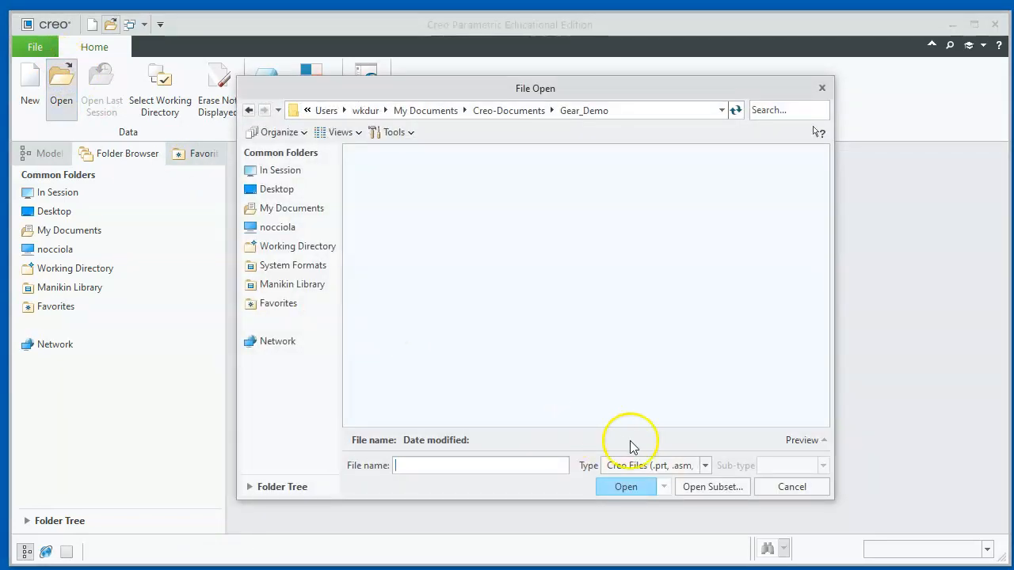
click(705, 466)
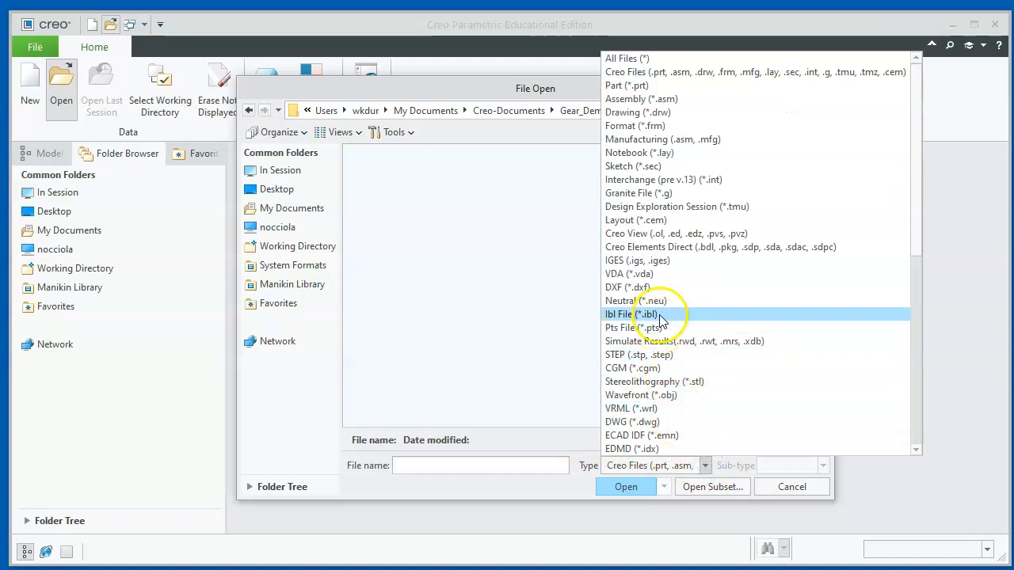
click(648, 261)
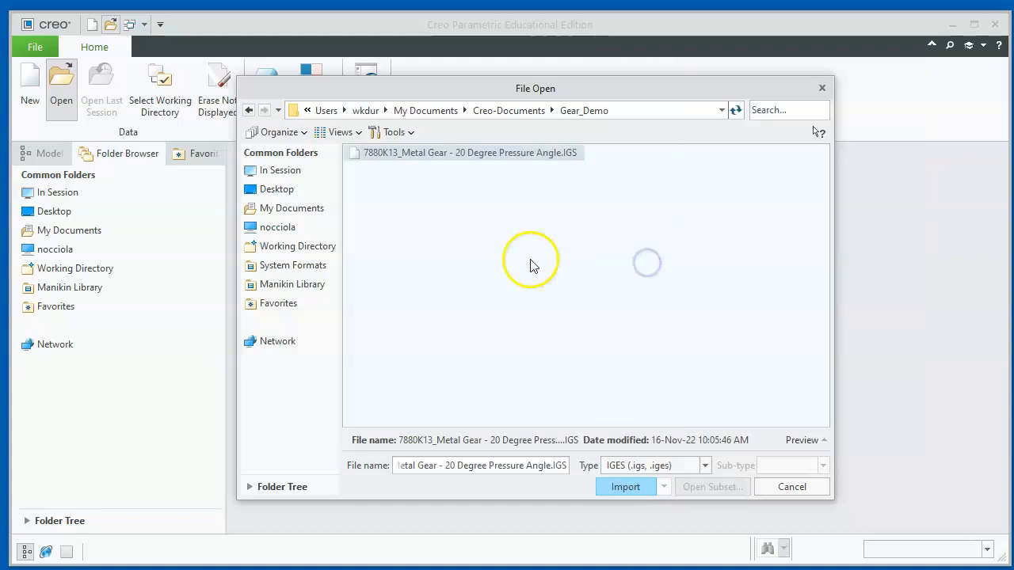
click(486, 154)
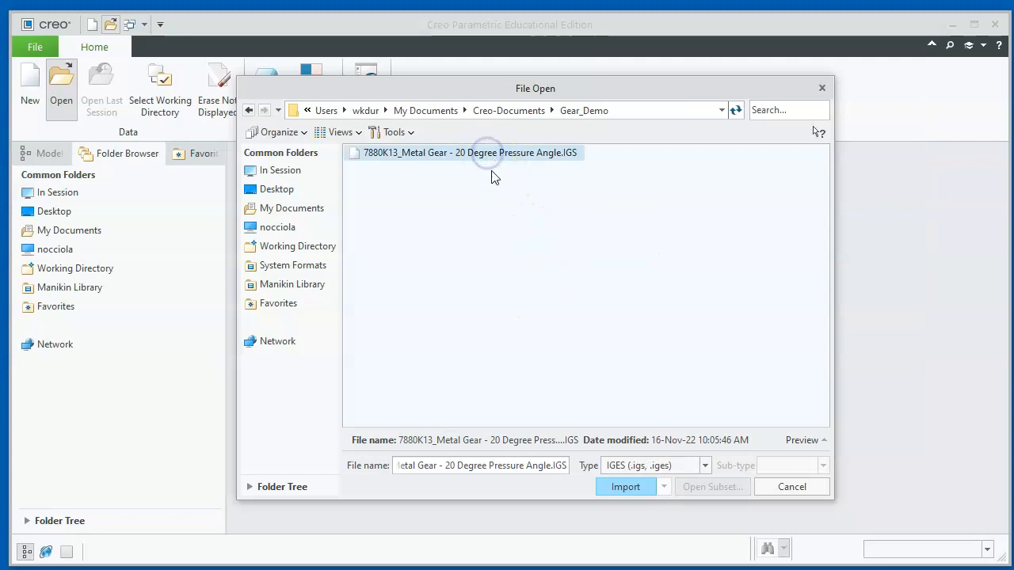
click(624, 488)
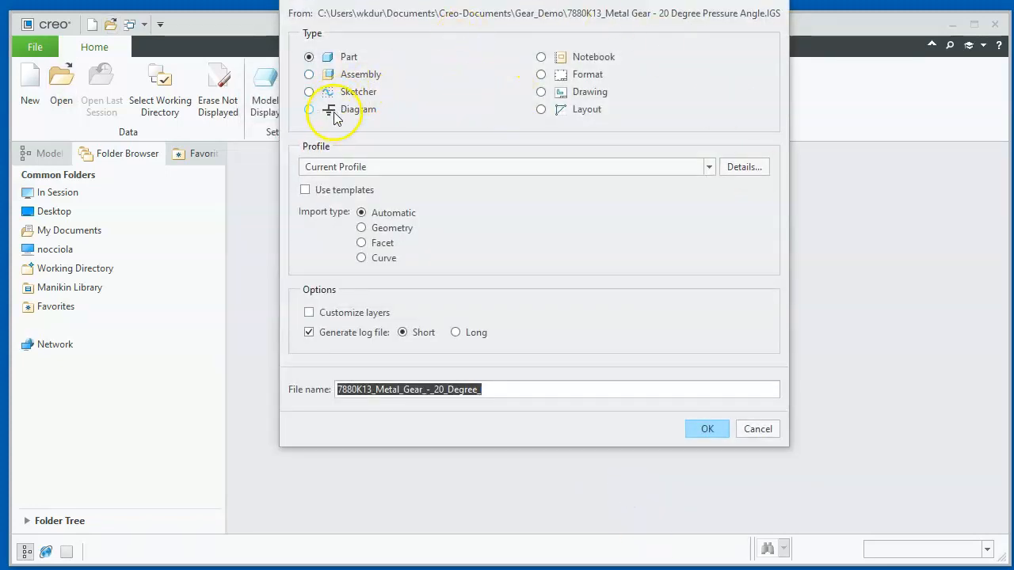
click(707, 428)
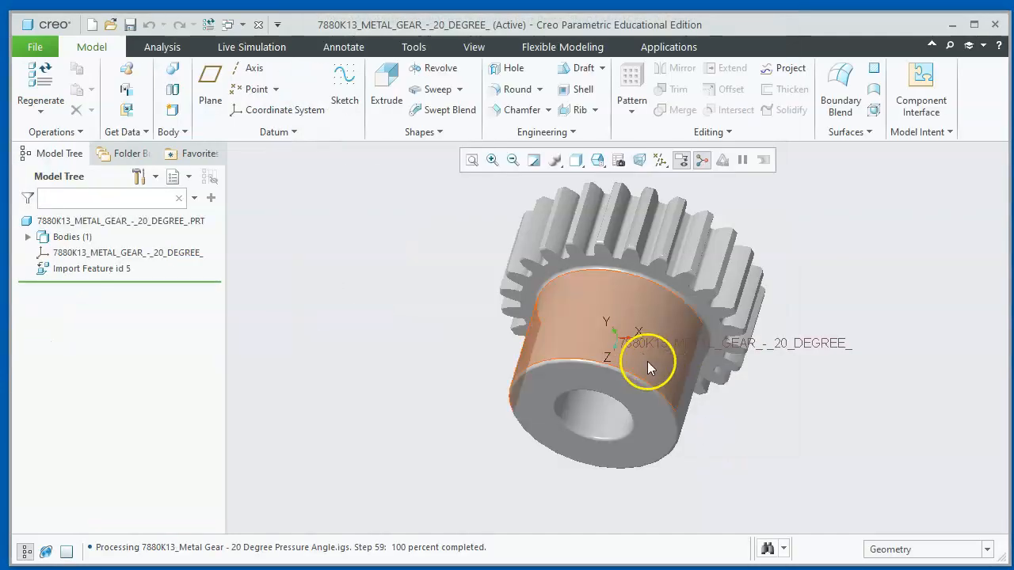
Save a copy of the imported metal gear as a Stereolithography (*.stl) file in the Gear_Demo folder under its default name
middle_drag(691, 425, 792, 321)
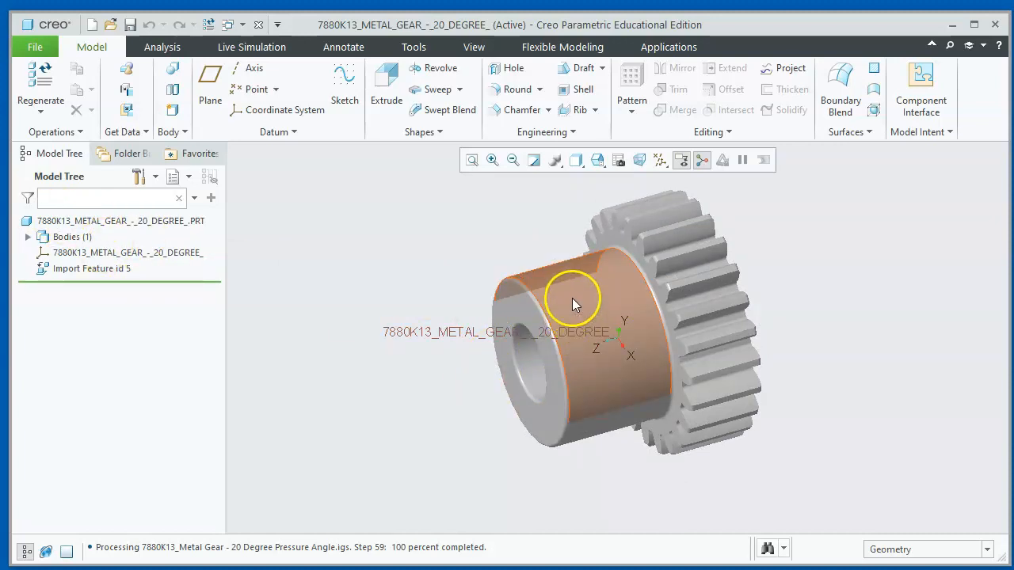
middle_drag(480, 416, 468, 335)
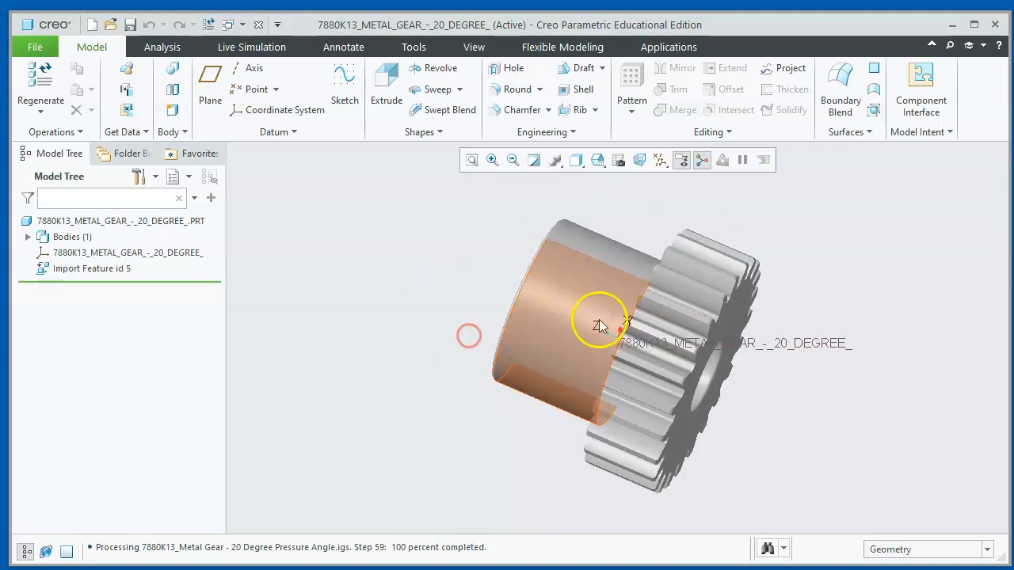
middle_drag(868, 317, 911, 373)
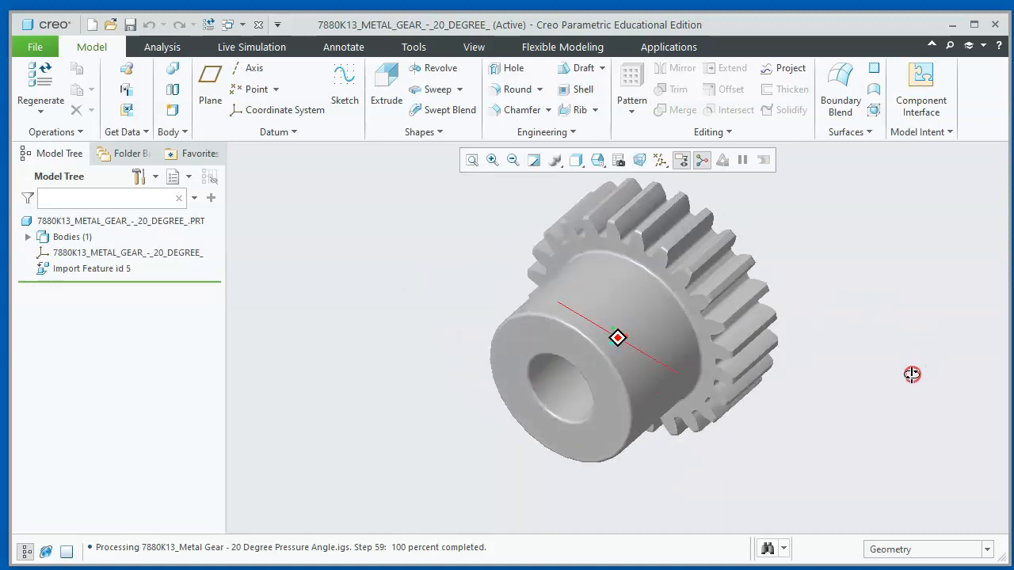
click(35, 49)
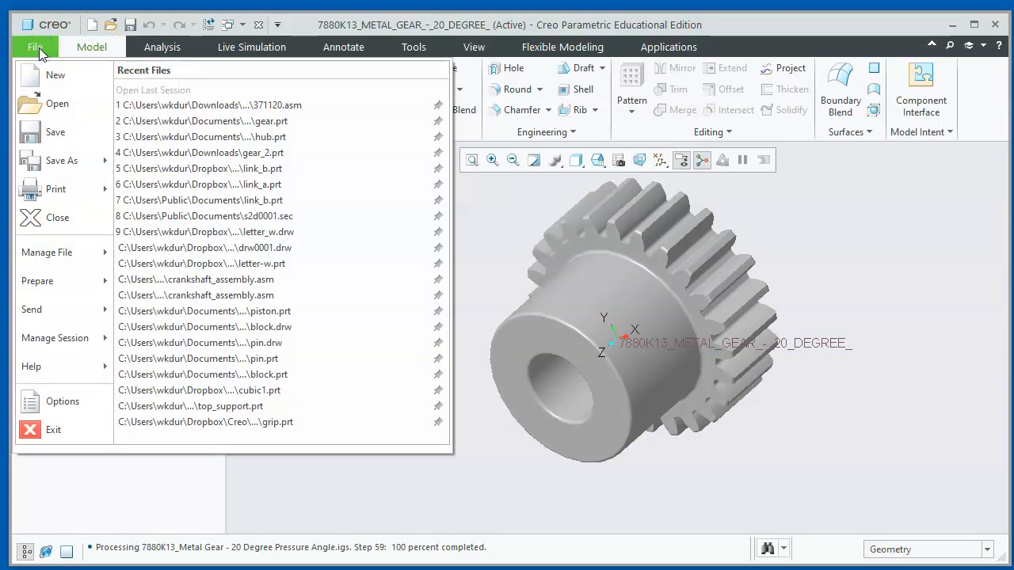
mouse_move(63, 162)
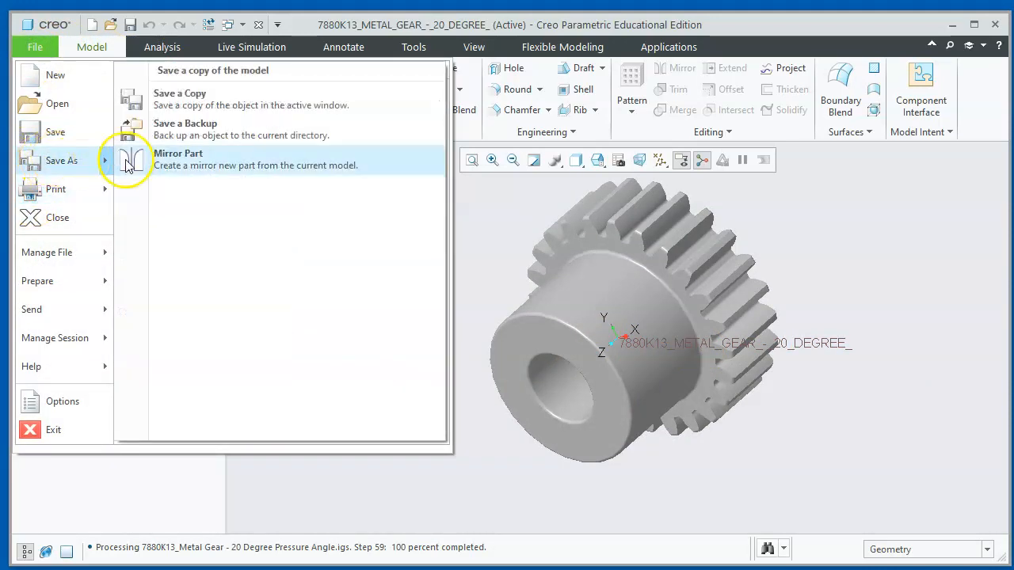
click(154, 99)
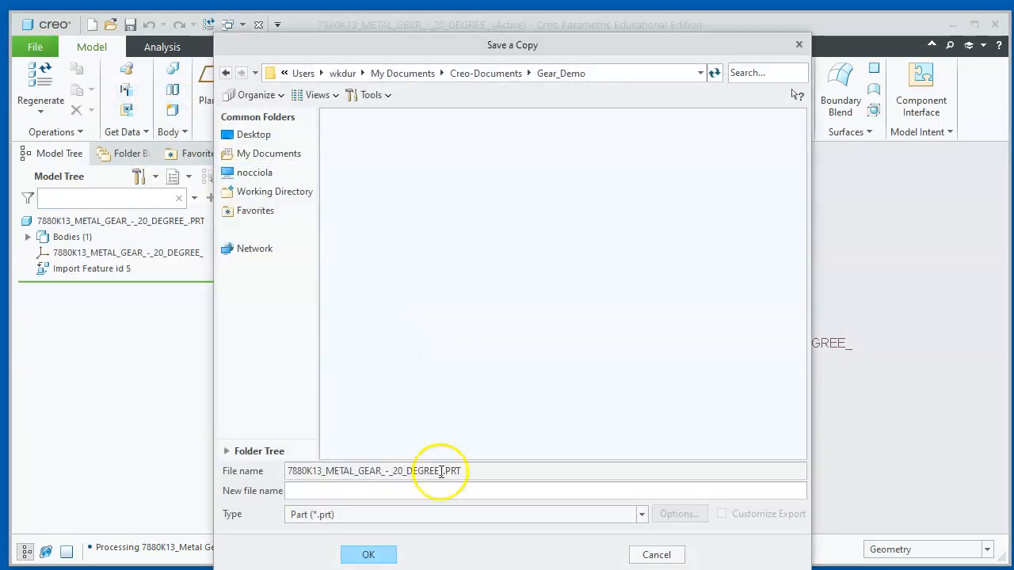
click(640, 515)
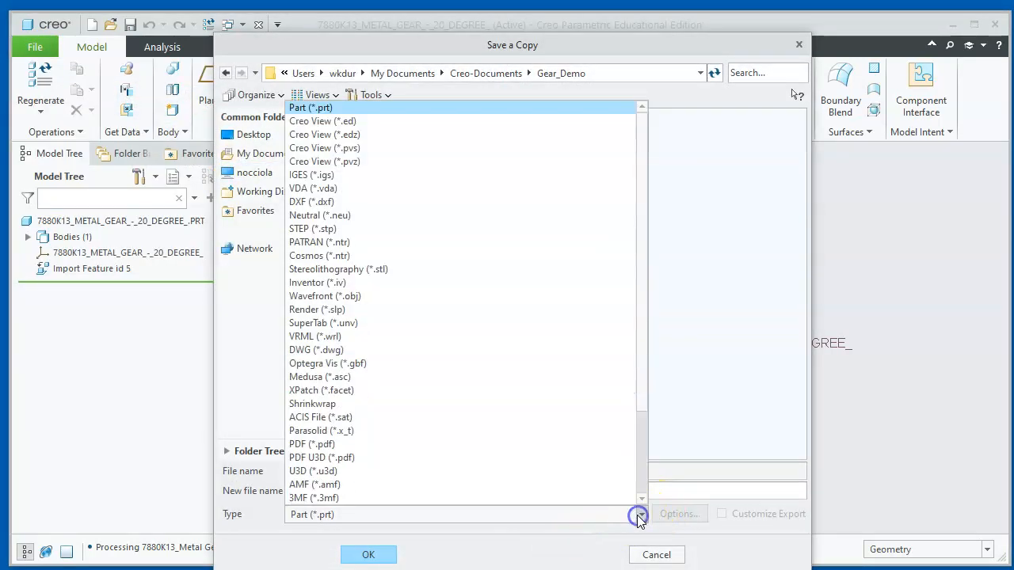
click(421, 269)
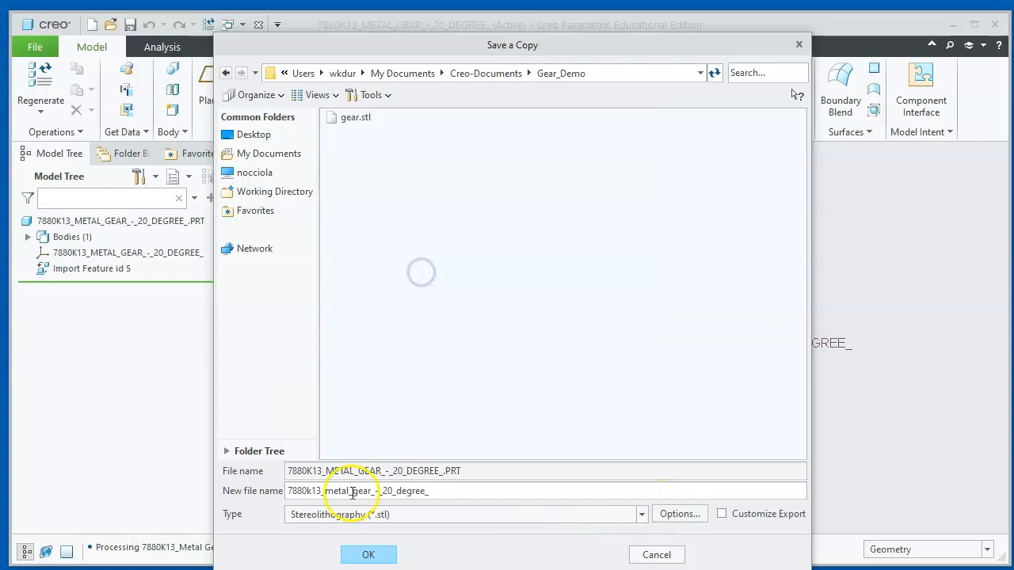
click(368, 555)
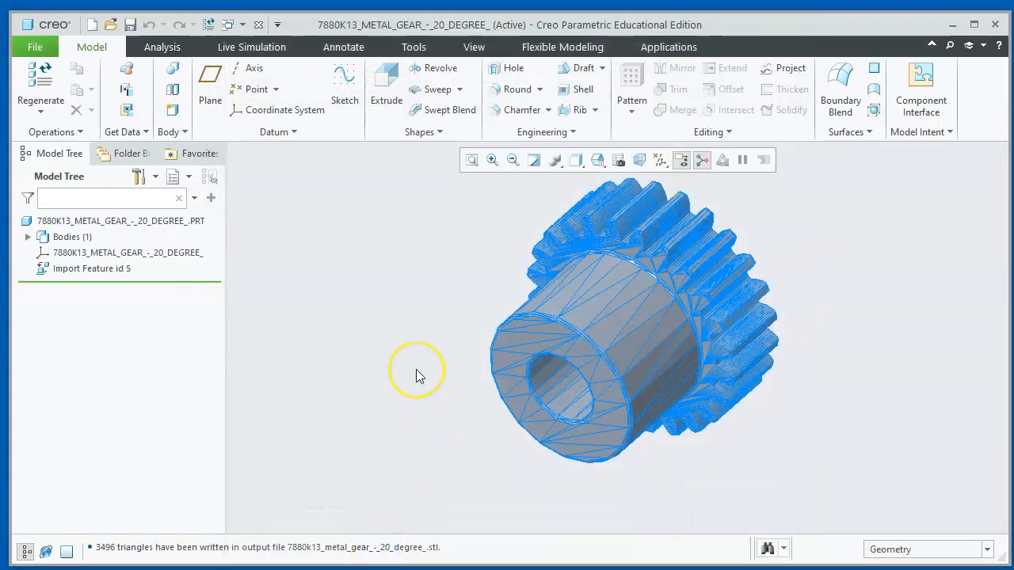